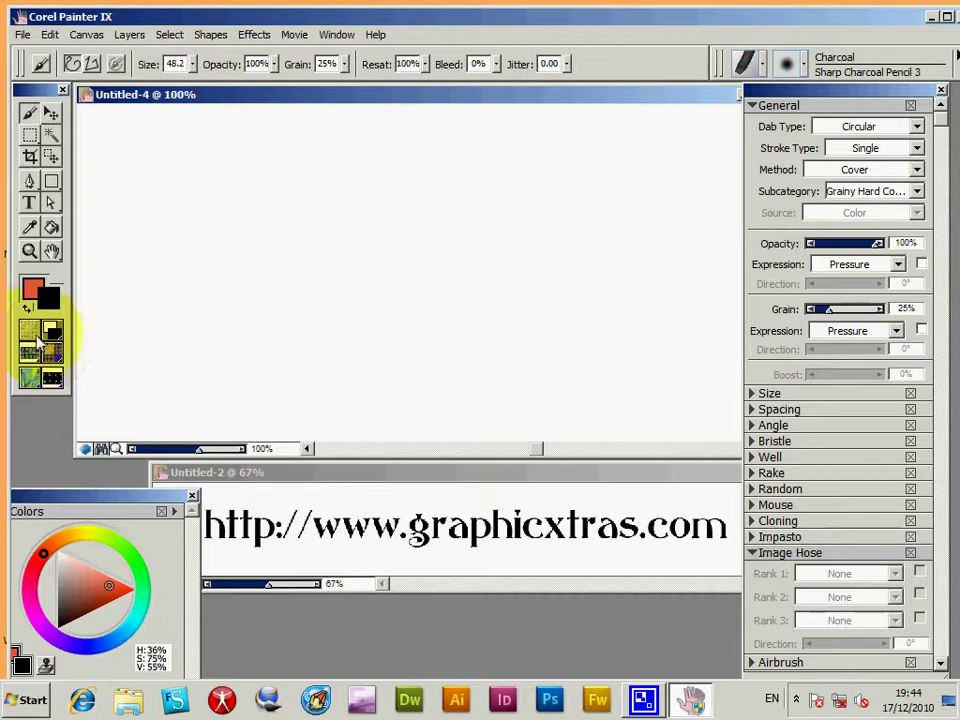
# From the Nozzle selector's library menu, choose Load Nozzle to browse for a nozzle file
pyautogui.click(56, 386)
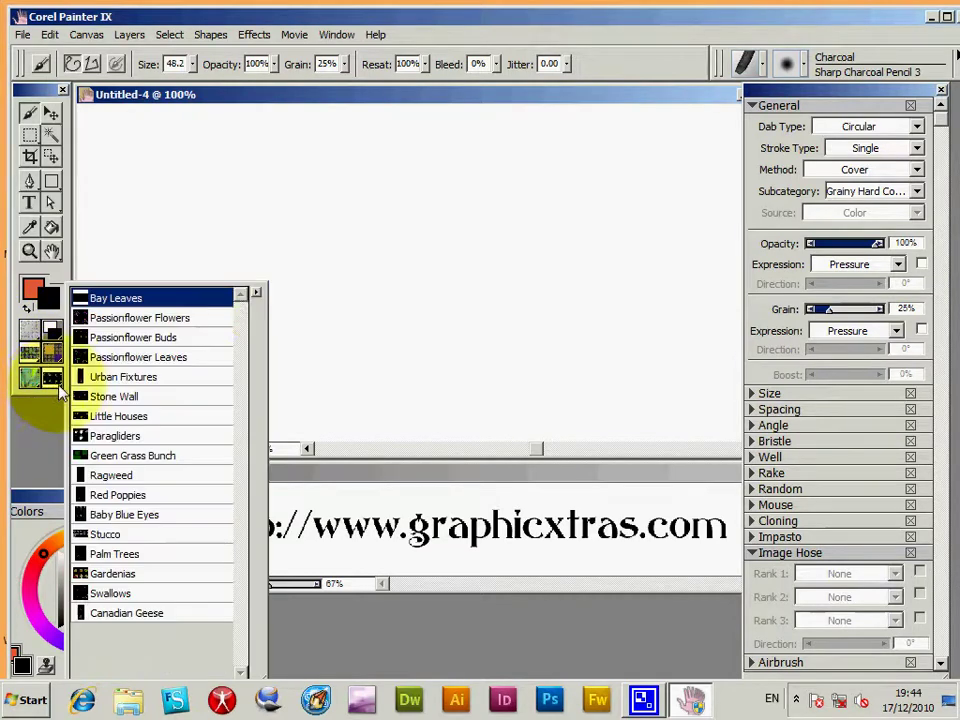
pyautogui.click(258, 295)
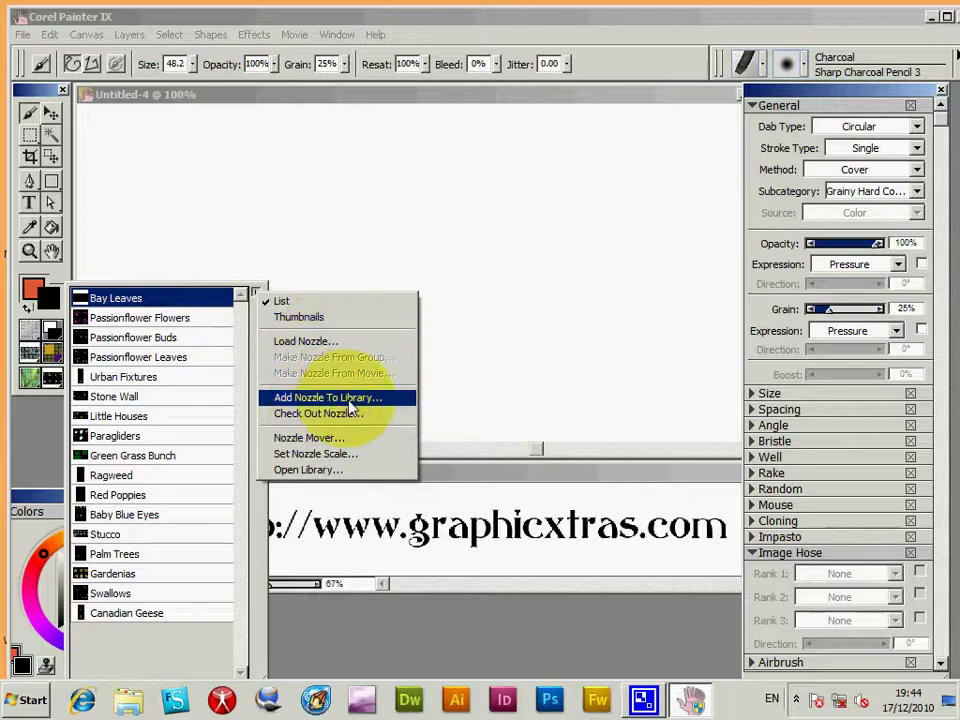
pyautogui.click(319, 349)
# Compare the SN03_009, 034, 035, 037, 038 and 040 nozzle previews, then load SN03_038.RIF
pyautogui.click(189, 264)
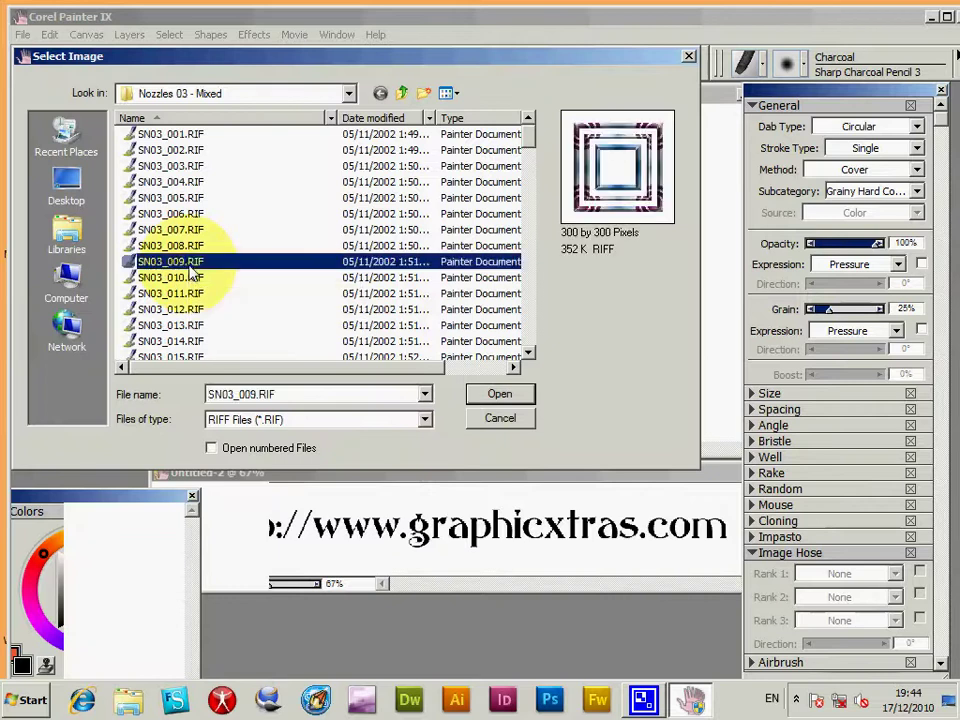
pyautogui.scroll(-9, 343, 214)
pyautogui.click(152, 242)
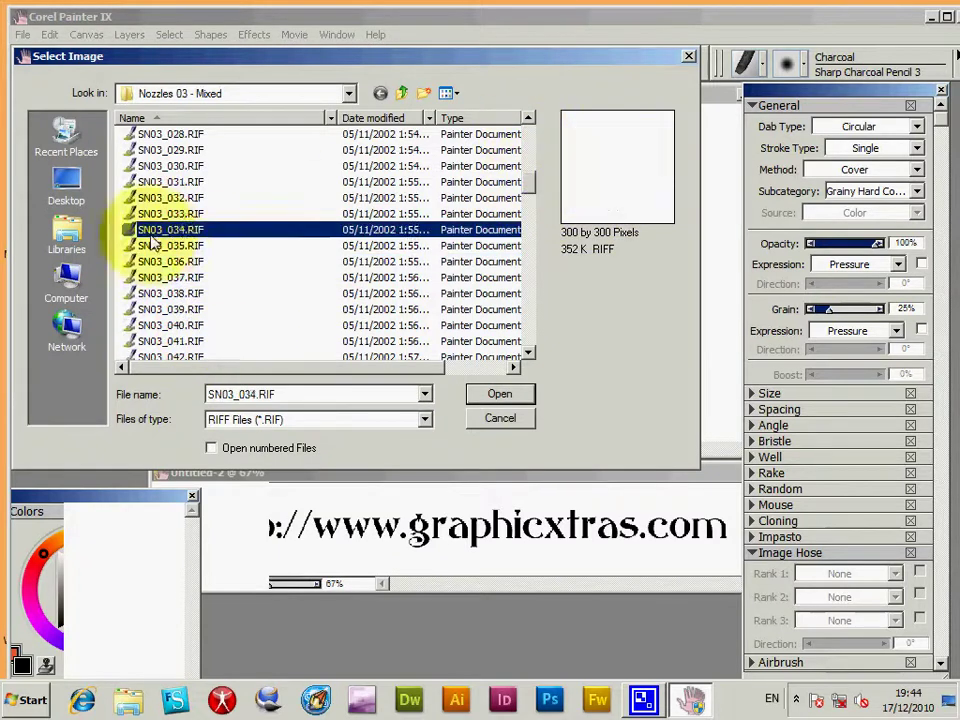
pyautogui.click(155, 277)
pyautogui.click(158, 293)
pyautogui.click(160, 325)
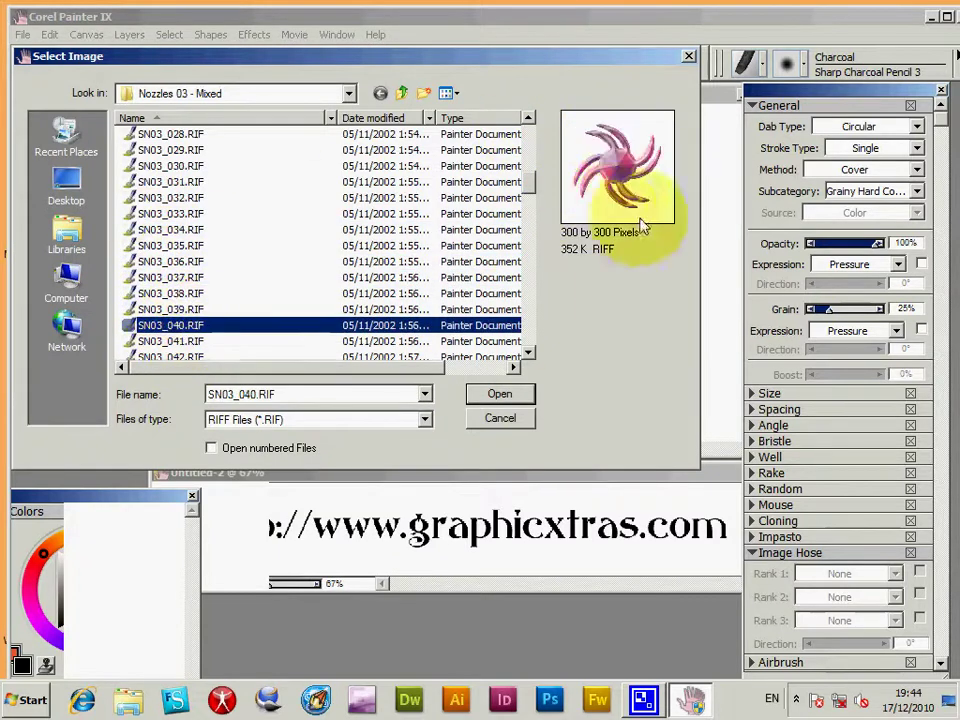
pyautogui.click(187, 278)
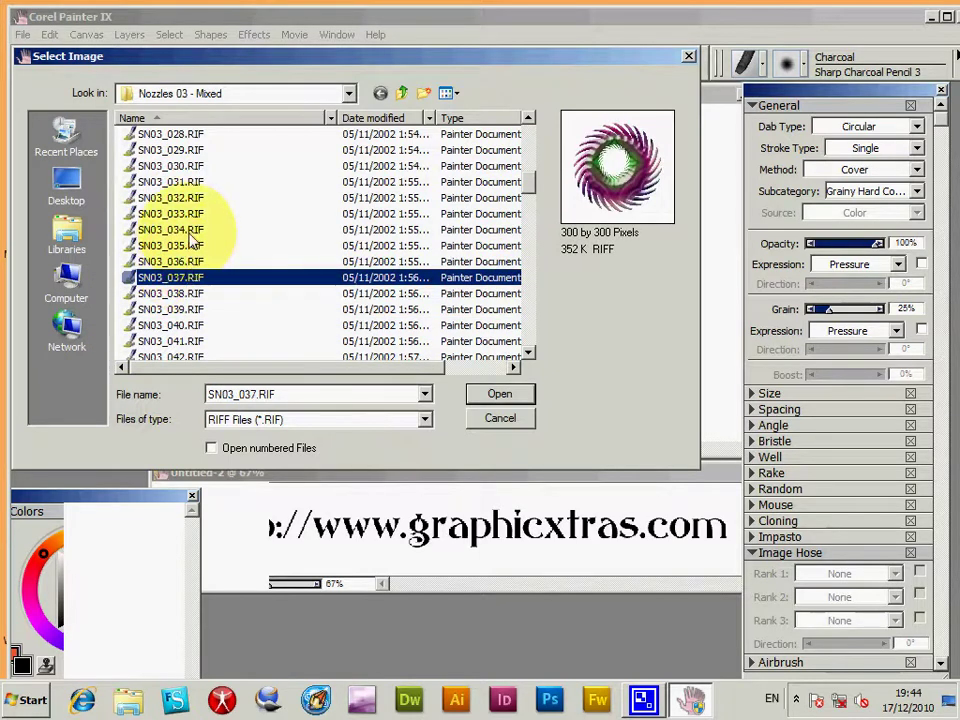
pyautogui.click(188, 231)
pyautogui.click(189, 246)
pyautogui.click(187, 296)
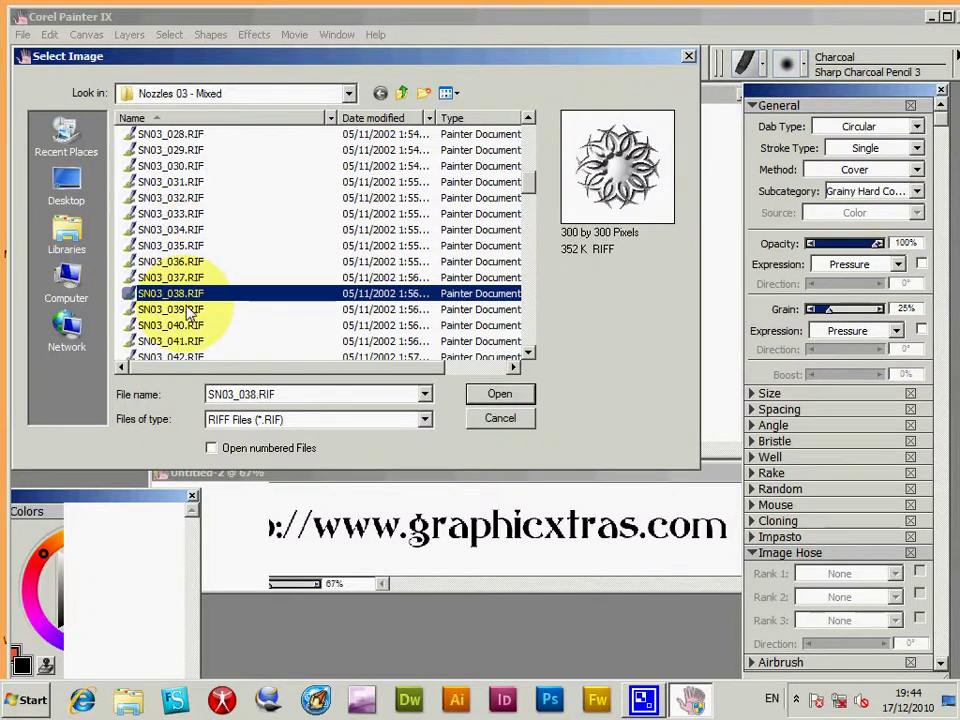
pyautogui.click(500, 395)
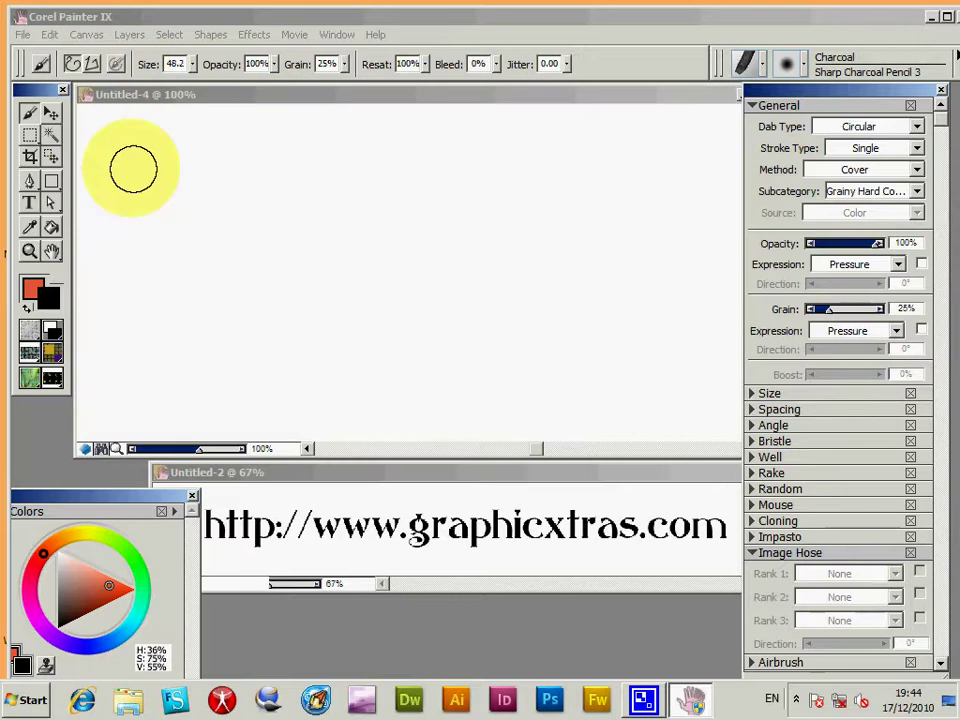
# Paint two black charcoal strokes, then spray SN03_038 flowers with the Image Hose brush
pyautogui.moveTo(108, 158)
pyautogui.mouseDown()
pyautogui.moveTo(476, 321)
pyautogui.moveTo(508, 322)
pyautogui.mouseUp()
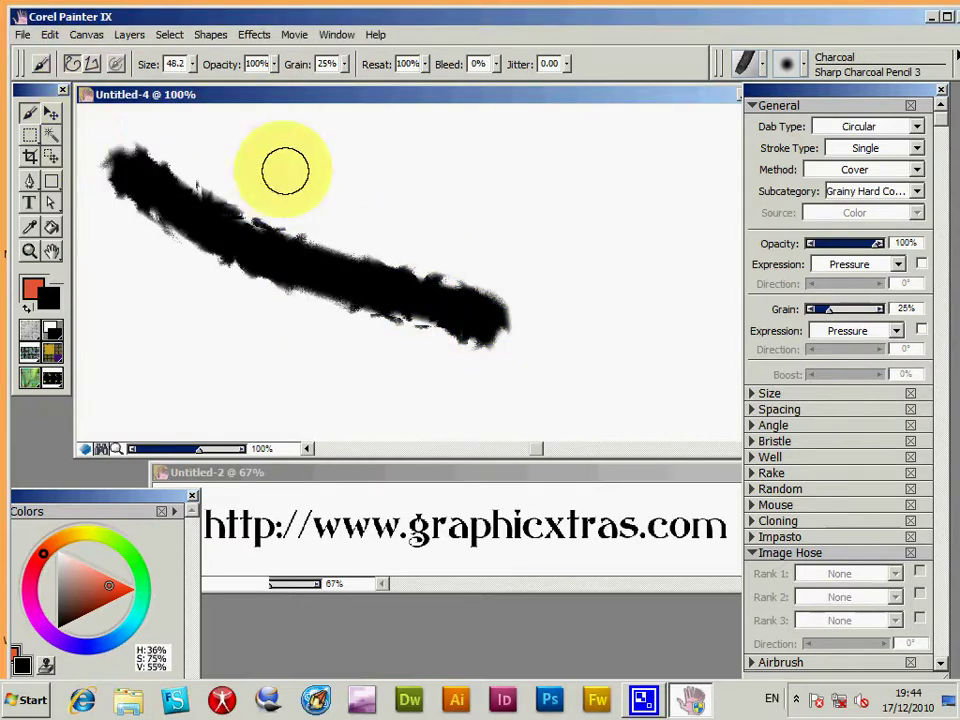
pyautogui.moveTo(285, 170)
pyautogui.mouseDown()
pyautogui.moveTo(377, 222)
pyautogui.moveTo(528, 255)
pyautogui.mouseUp()
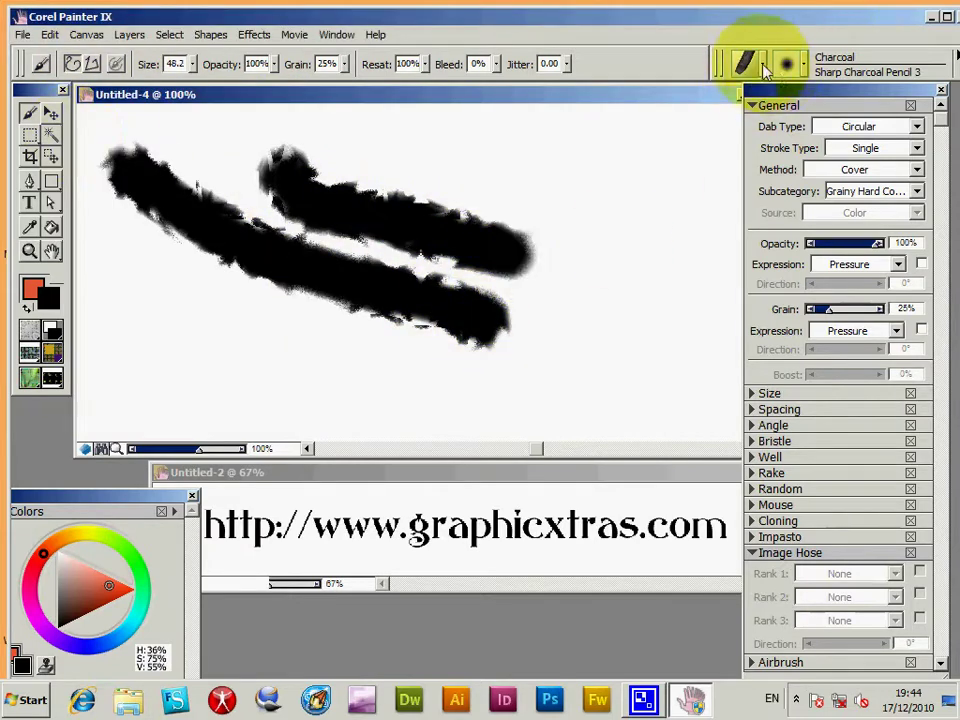
pyautogui.click(764, 66)
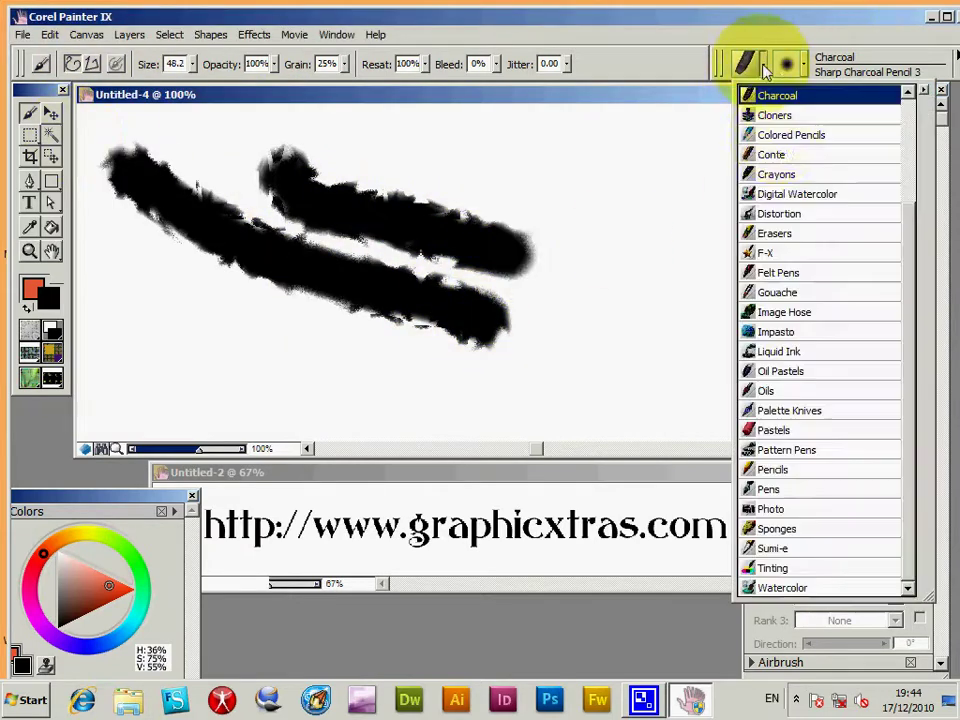
pyautogui.click(776, 314)
pyautogui.moveTo(306, 176)
pyautogui.mouseDown()
pyautogui.moveTo(518, 303)
pyautogui.moveTo(536, 332)
pyautogui.moveTo(489, 347)
pyautogui.moveTo(589, 236)
pyautogui.moveTo(600, 120)
pyautogui.mouseUp()
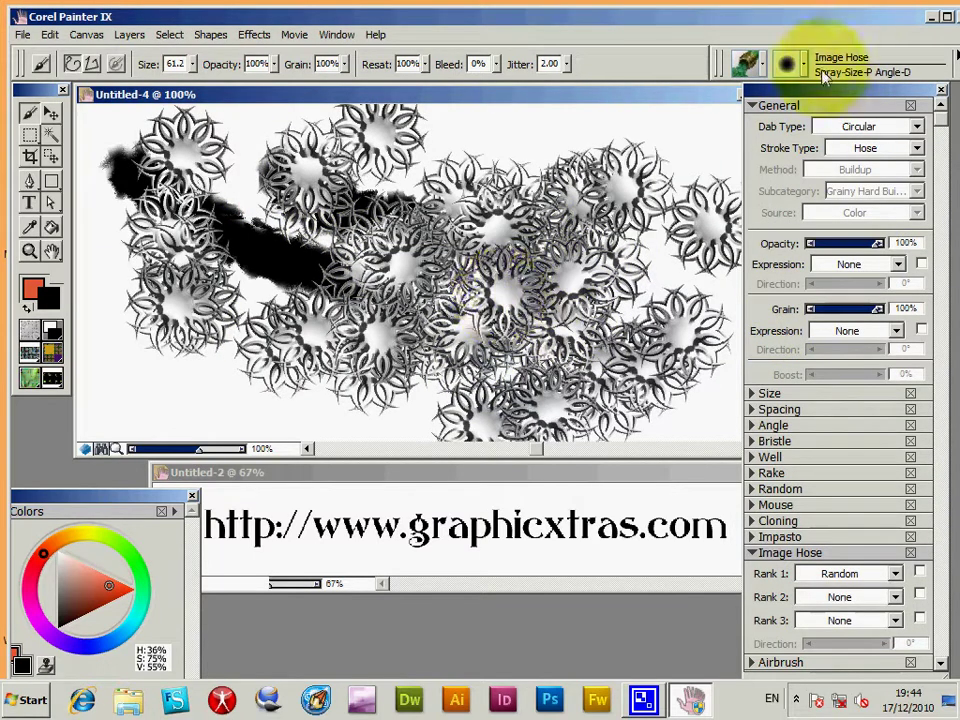
# Make Linear-Angle-B the active hose variant
pyautogui.click(825, 76)
pyautogui.click(814, 96)
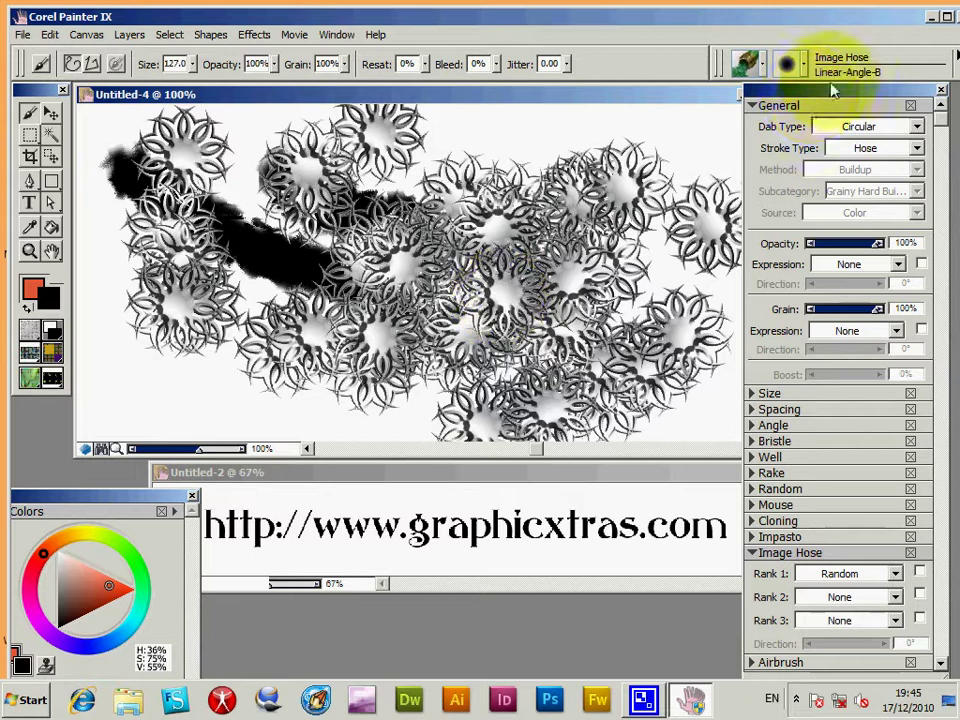
pyautogui.click(833, 72)
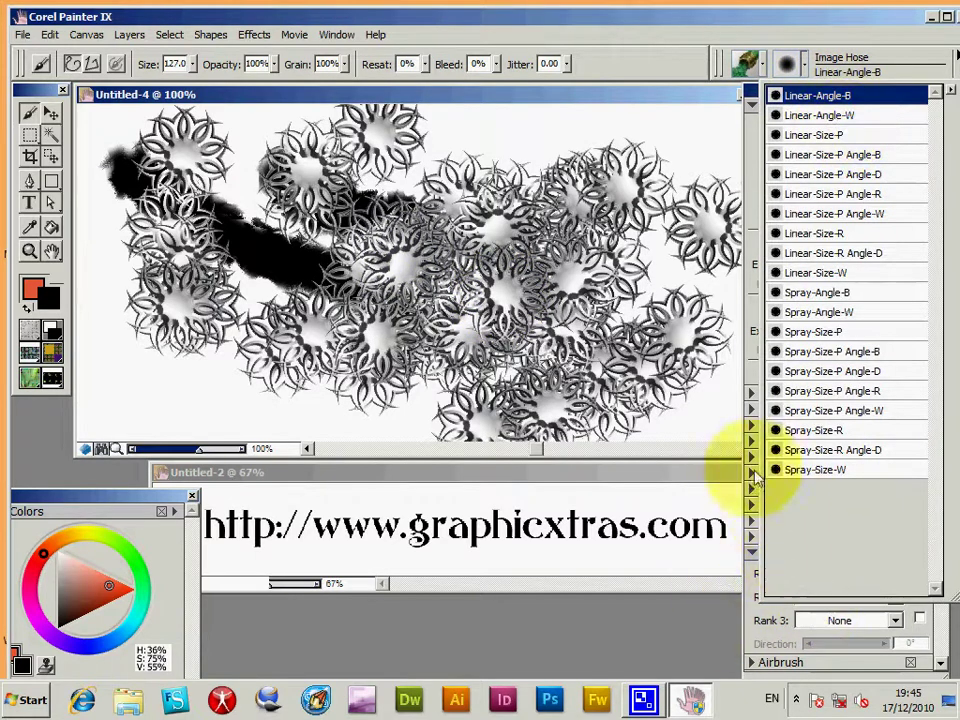
# Paint back-and-forth flower bands with Linear-Angle-W, then enlarge the brush Size to 175.4
pyautogui.click(821, 117)
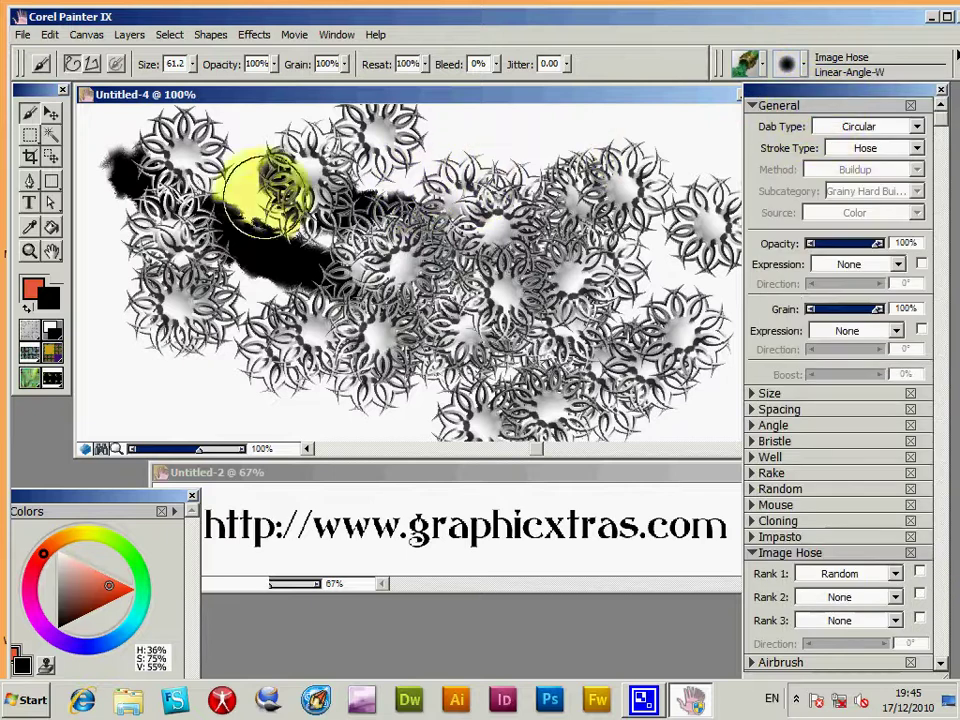
pyautogui.moveTo(245, 208)
pyautogui.mouseDown()
pyautogui.moveTo(574, 274)
pyautogui.moveTo(161, 257)
pyautogui.moveTo(435, 257)
pyautogui.moveTo(180, 345)
pyautogui.moveTo(204, 396)
pyautogui.moveTo(664, 268)
pyautogui.moveTo(643, 236)
pyautogui.moveTo(348, 213)
pyautogui.moveTo(279, 139)
pyautogui.moveTo(525, 161)
pyautogui.moveTo(440, 120)
pyautogui.mouseUp()
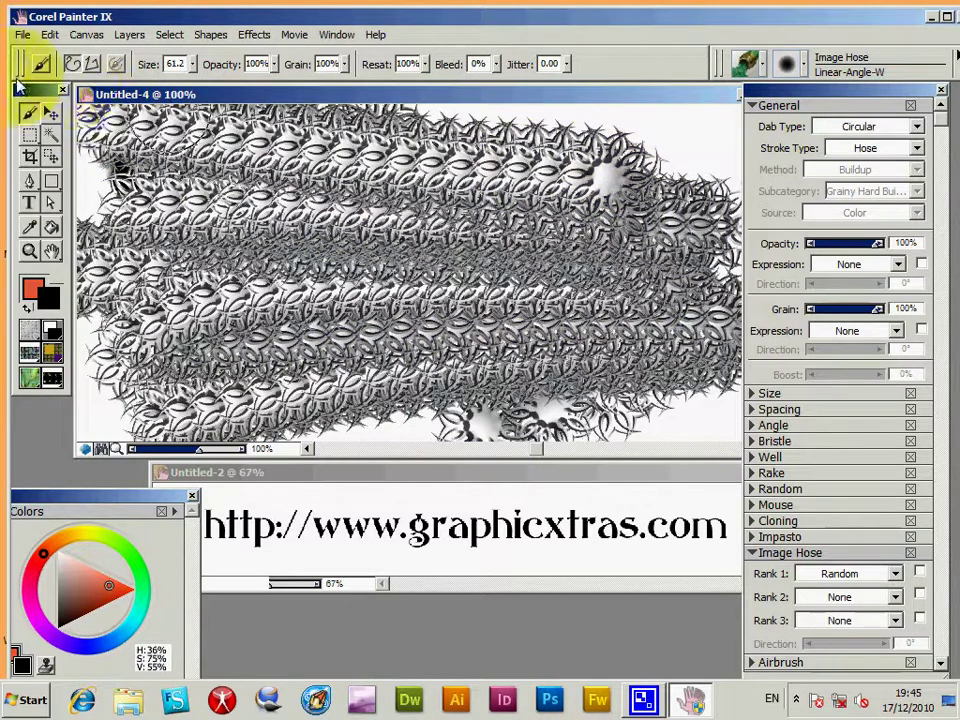
pyautogui.moveTo(192, 67)
pyautogui.mouseDown()
pyautogui.moveTo(232, 88)
pyautogui.moveTo(300, 215)
pyautogui.moveTo(545, 325)
pyautogui.moveTo(737, 368)
pyautogui.moveTo(714, 300)
pyautogui.moveTo(349, 242)
pyautogui.moveTo(195, 283)
pyautogui.moveTo(92, 340)
pyautogui.moveTo(408, 362)
pyautogui.moveTo(555, 333)
pyautogui.moveTo(575, 255)
pyautogui.moveTo(718, 212)
pyautogui.moveTo(665, 190)
pyautogui.mouseUp()
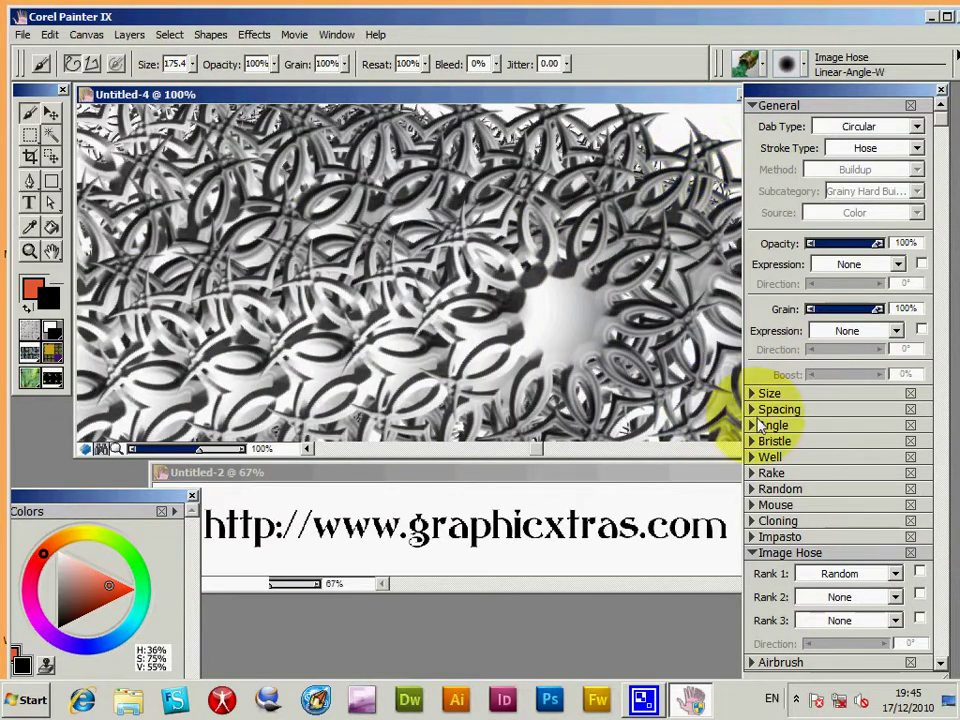
# With hose Spacing at 4%, paint two dense sweeps of large overlapping flowers
pyautogui.click(754, 410)
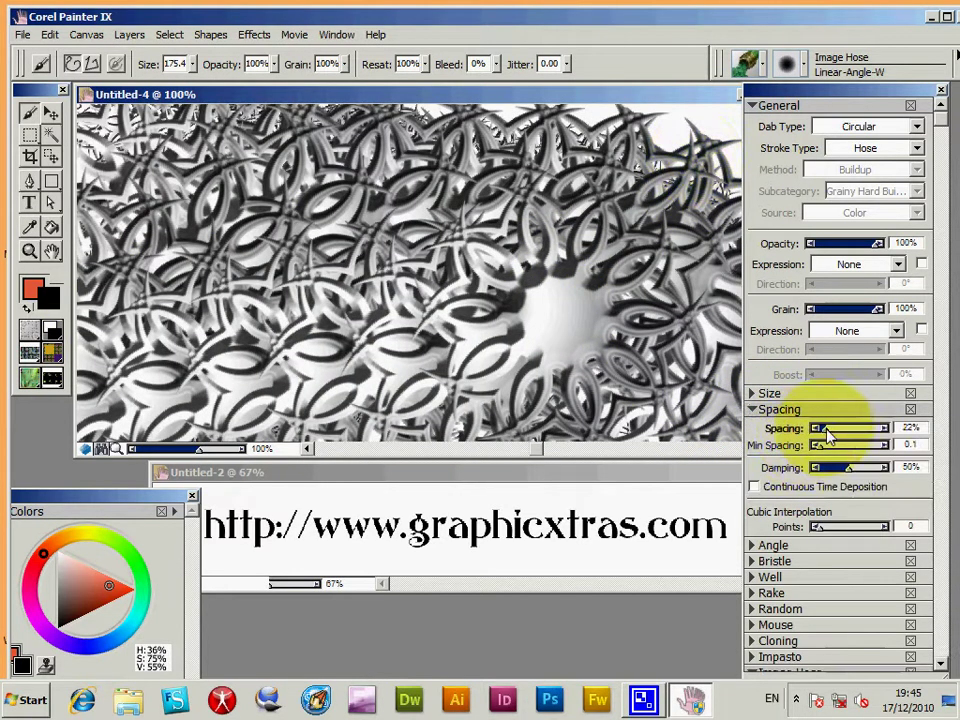
pyautogui.moveTo(160, 280)
pyautogui.mouseDown()
pyautogui.moveTo(253, 313)
pyautogui.moveTo(388, 300)
pyautogui.moveTo(579, 381)
pyautogui.moveTo(597, 232)
pyautogui.mouseUp()
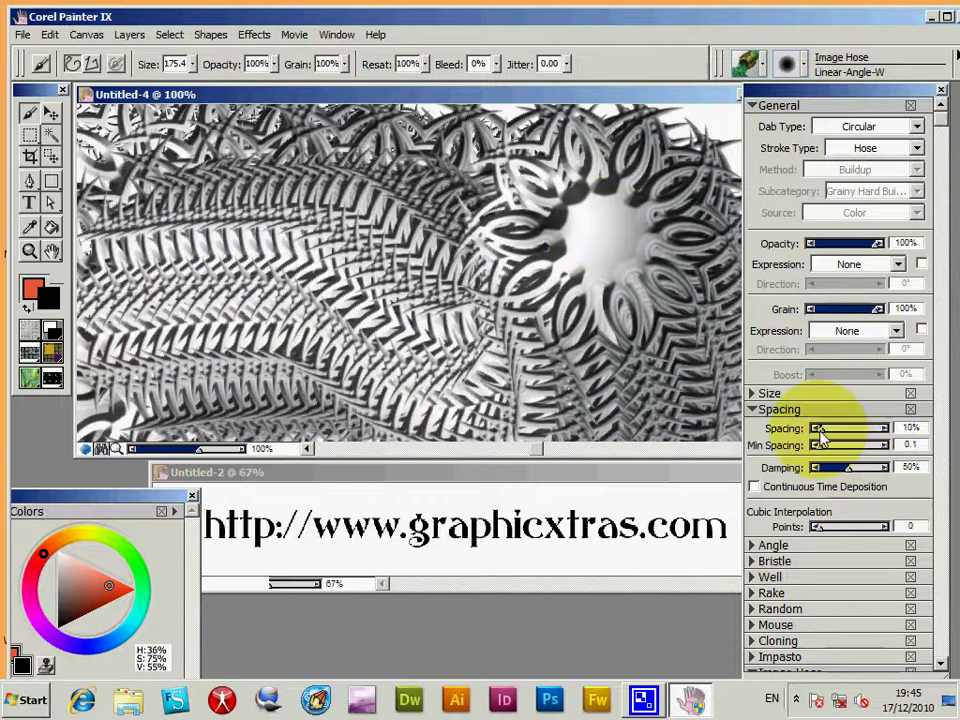
pyautogui.moveTo(160, 272)
pyautogui.mouseDown()
pyautogui.moveTo(318, 279)
pyautogui.moveTo(450, 317)
pyautogui.moveTo(599, 325)
pyautogui.moveTo(364, 246)
pyautogui.moveTo(439, 240)
pyautogui.moveTo(364, 161)
pyautogui.moveTo(280, 175)
pyautogui.mouseUp()
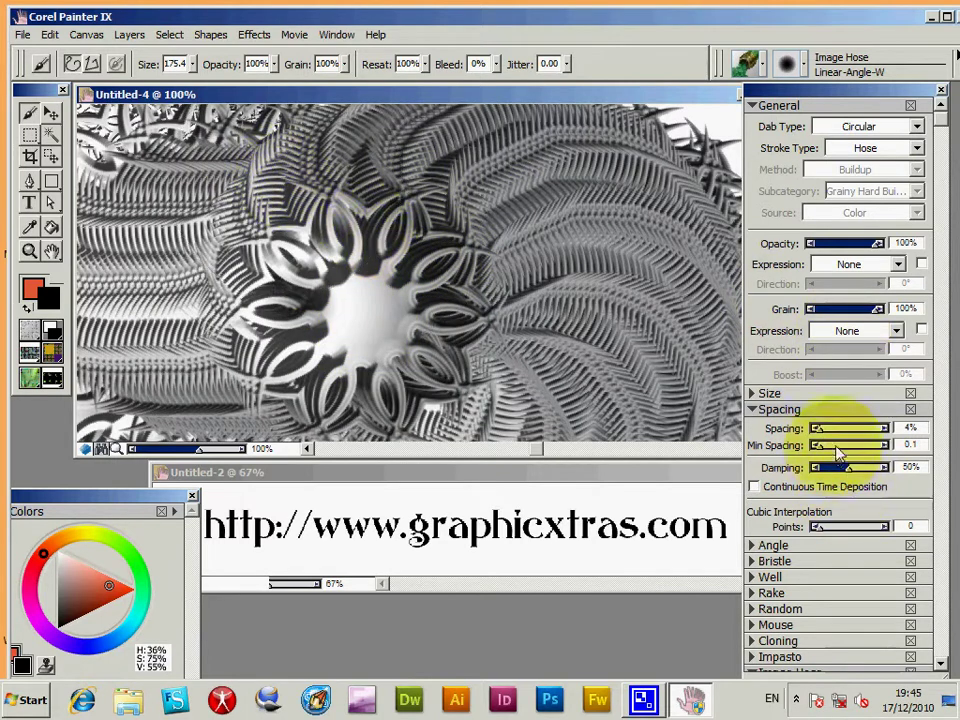
pyautogui.click(846, 331)
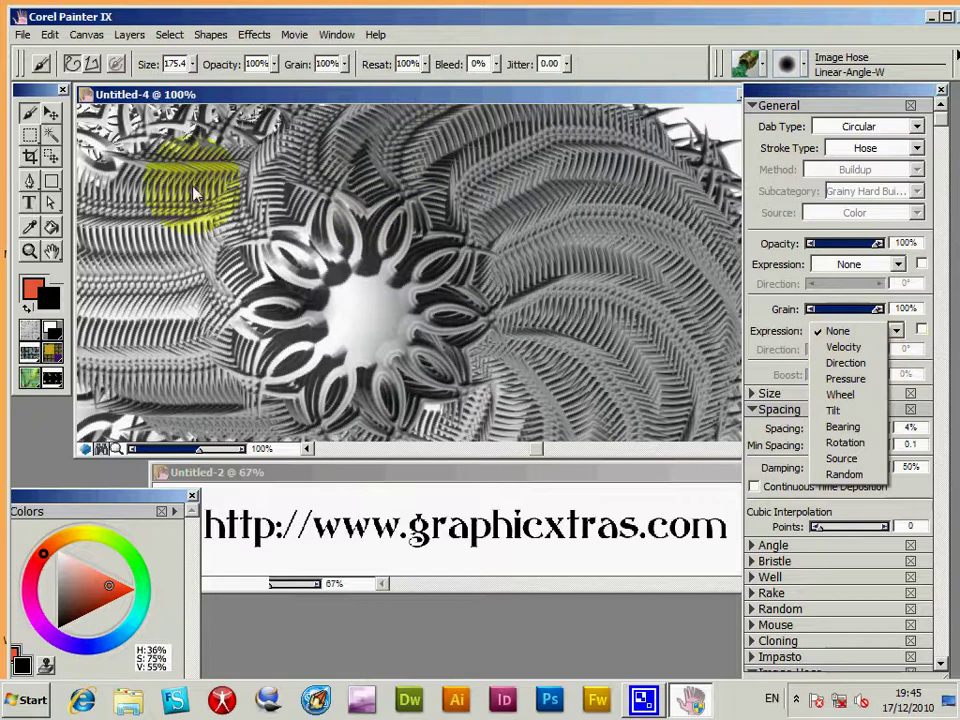
# Paint flowers on the left, drop opacity to 27%, and wash a faint stroke across
pyautogui.moveTo(190, 200)
pyautogui.mouseDown()
pyautogui.moveTo(235, 203)
pyautogui.moveTo(580, 385)
pyautogui.moveTo(632, 339)
pyautogui.moveTo(392, 317)
pyautogui.moveTo(330, 215)
pyautogui.mouseUp()
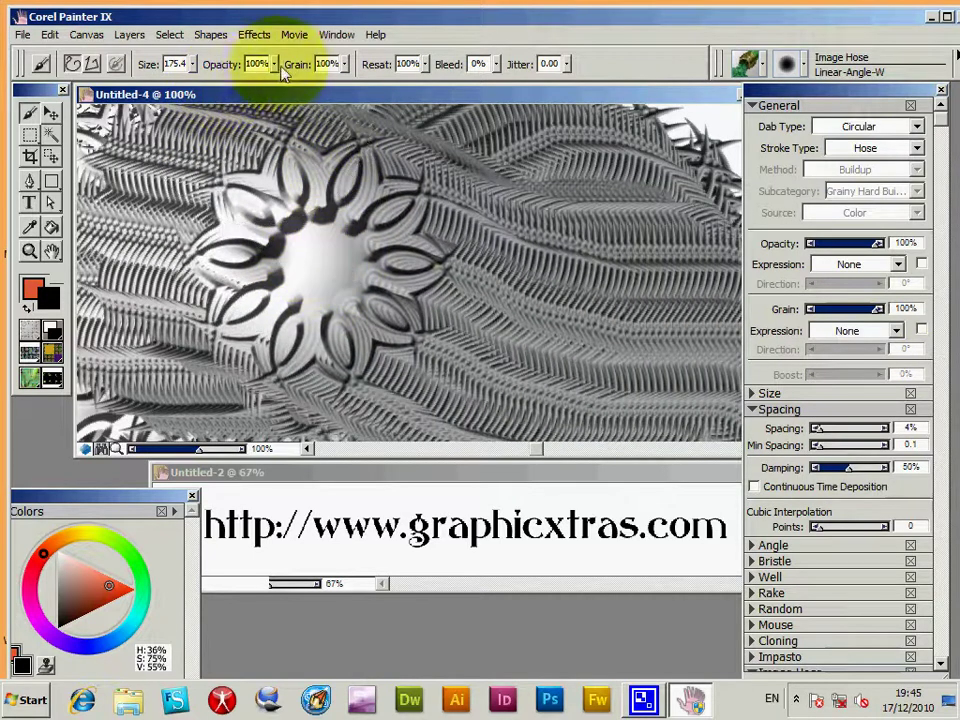
pyautogui.moveTo(273, 63); pyautogui.dragTo(277, 90)
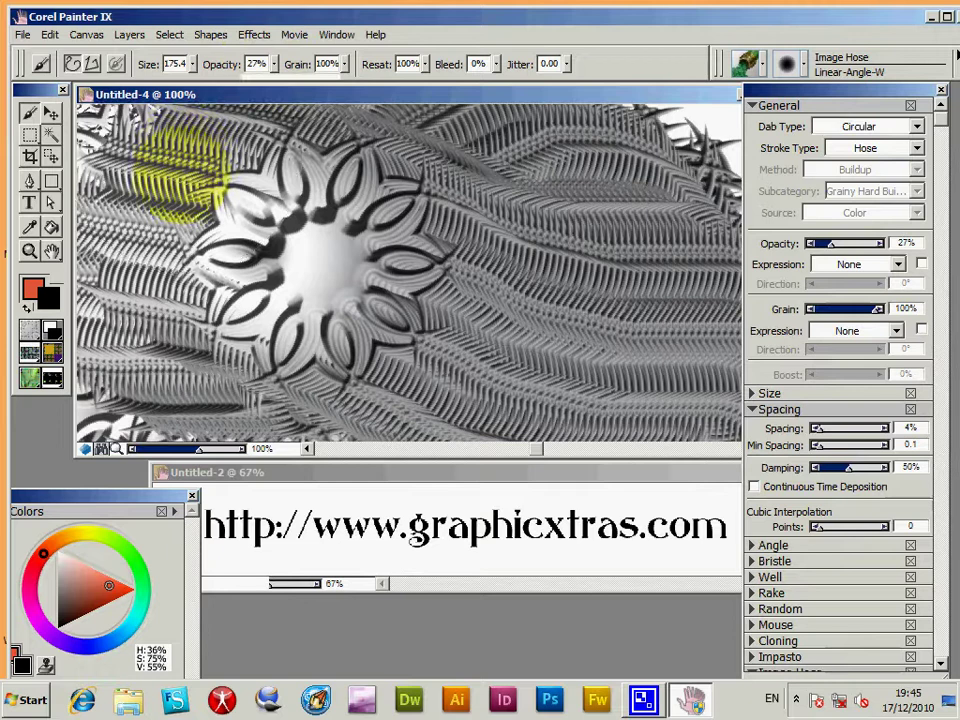
pyautogui.moveTo(180, 170)
pyautogui.mouseDown()
pyautogui.moveTo(488, 297)
pyautogui.moveTo(335, 298)
pyautogui.moveTo(439, 317)
pyautogui.mouseUp()
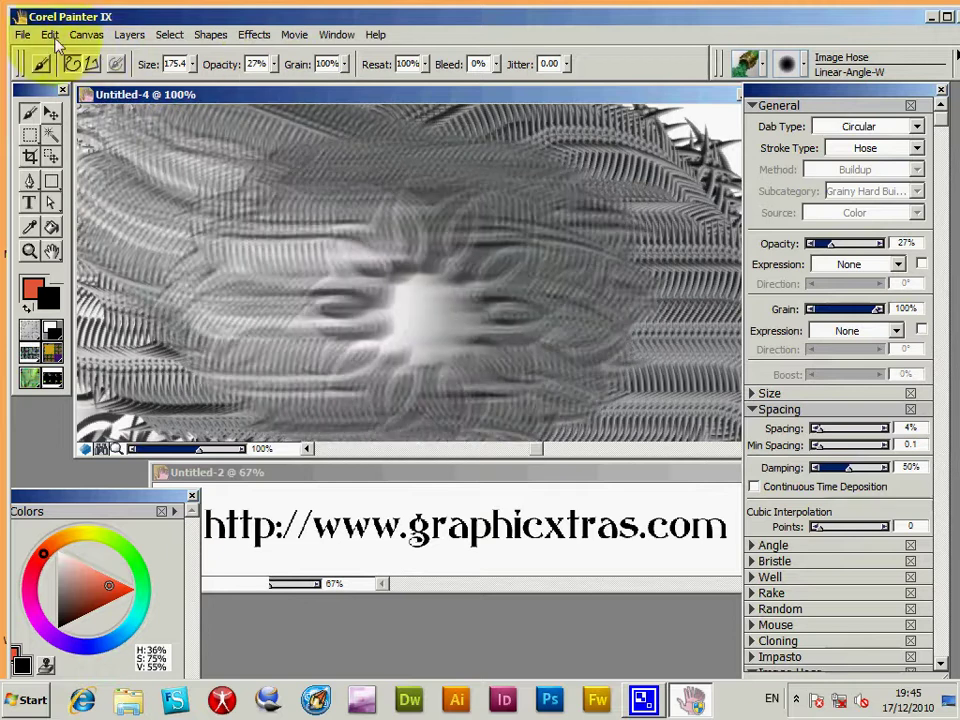
pyautogui.click(50, 35)
# Undo the faint stroke and bring up the Load Nozzle file browser
pyautogui.click(47, 58)
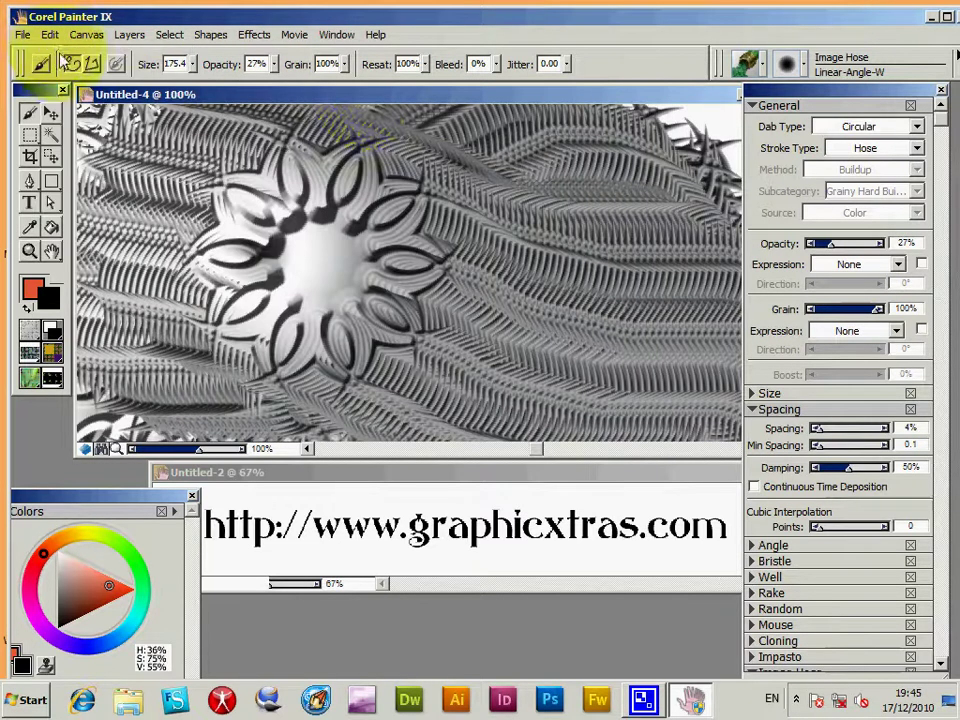
pyautogui.click(30, 375)
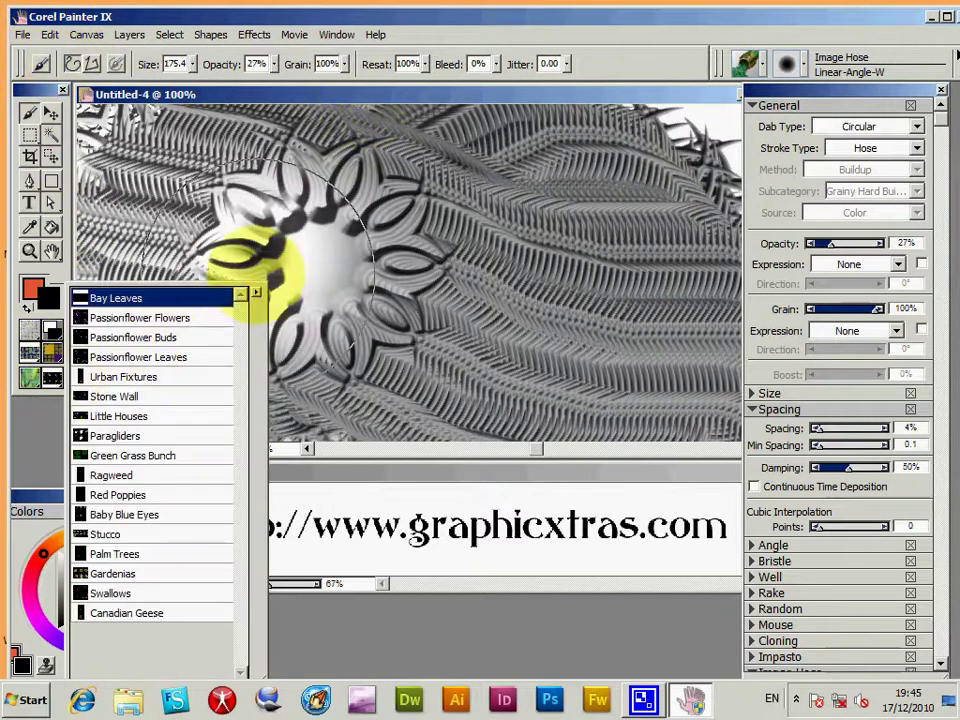
pyautogui.click(256, 292)
pyautogui.click(300, 339)
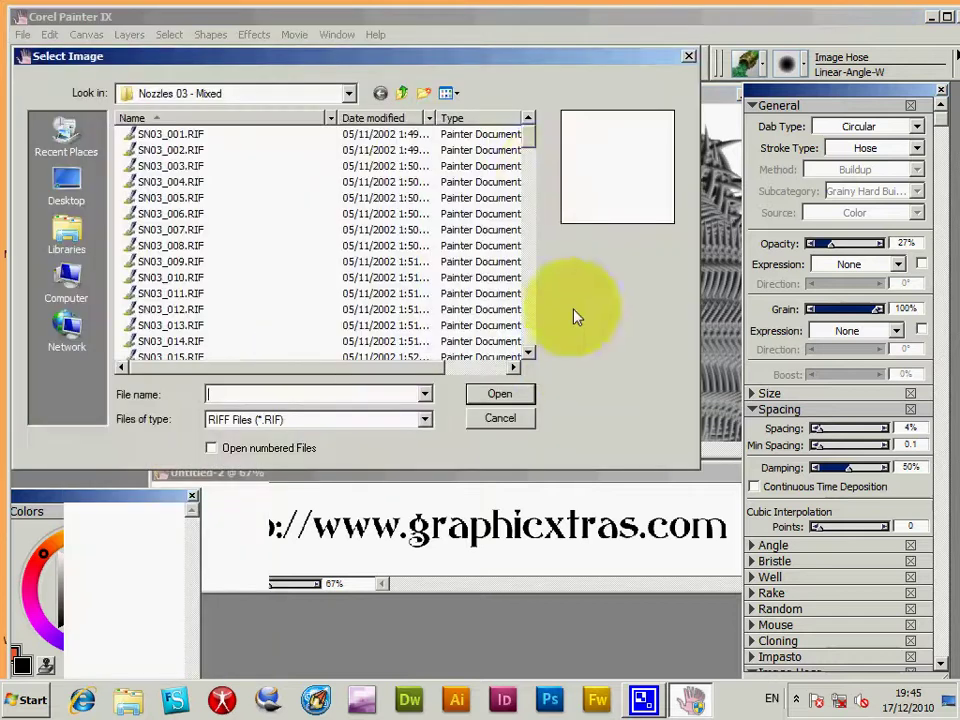
# Load SN03_092.RIF, paint a red hose stroke across the canvas, and raise opacity to 100%
pyautogui.moveTo(531, 137); pyautogui.dragTo(531, 277)
pyautogui.click(185, 280)
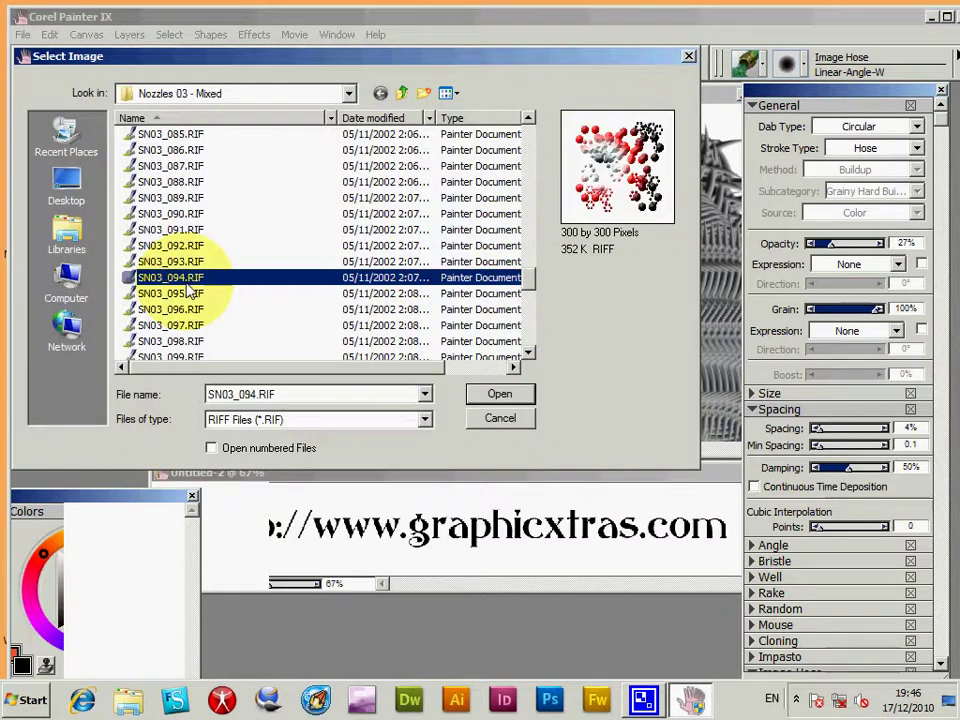
pyautogui.click(221, 245)
pyautogui.click(498, 394)
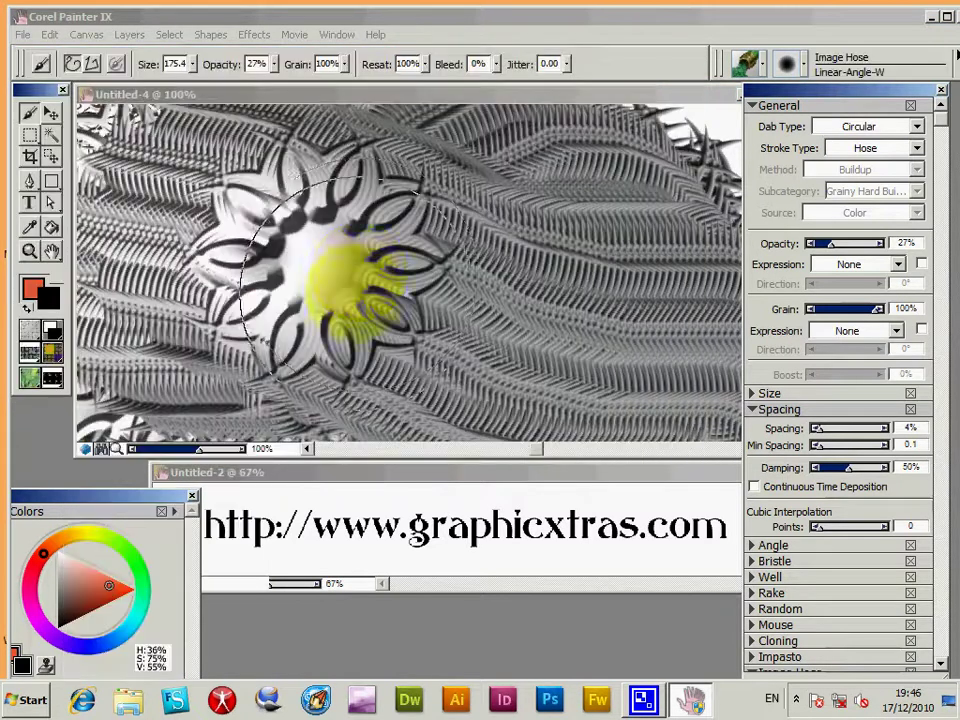
pyautogui.moveTo(345, 270)
pyautogui.mouseDown()
pyautogui.moveTo(420, 300)
pyautogui.moveTo(377, 328)
pyautogui.moveTo(260, 160)
pyautogui.mouseUp()
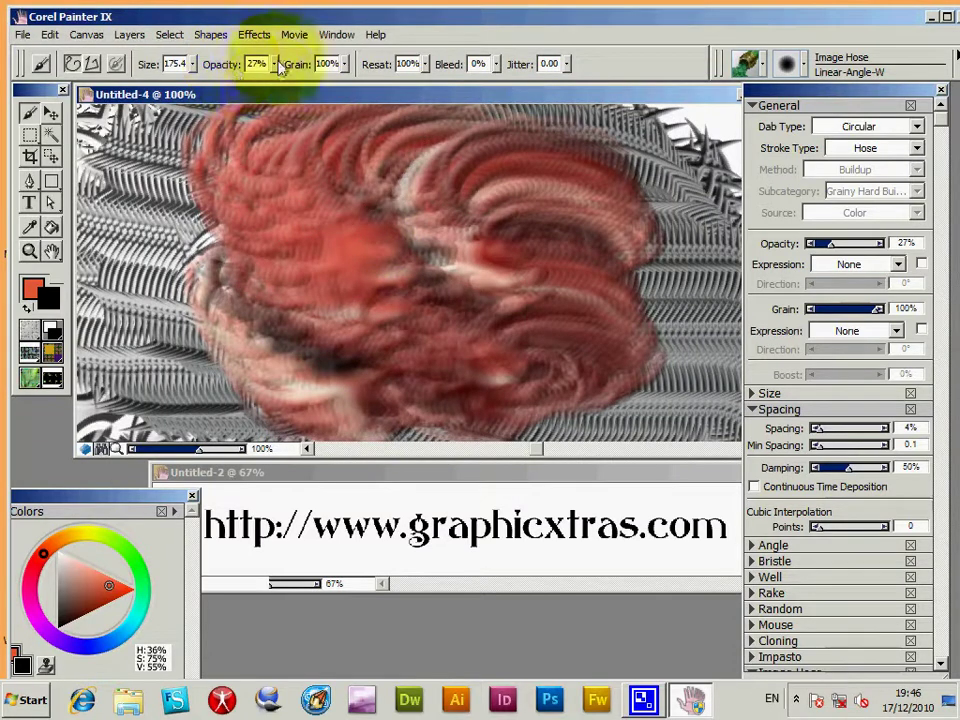
pyautogui.moveTo(282, 94); pyautogui.dragTo(343, 78)
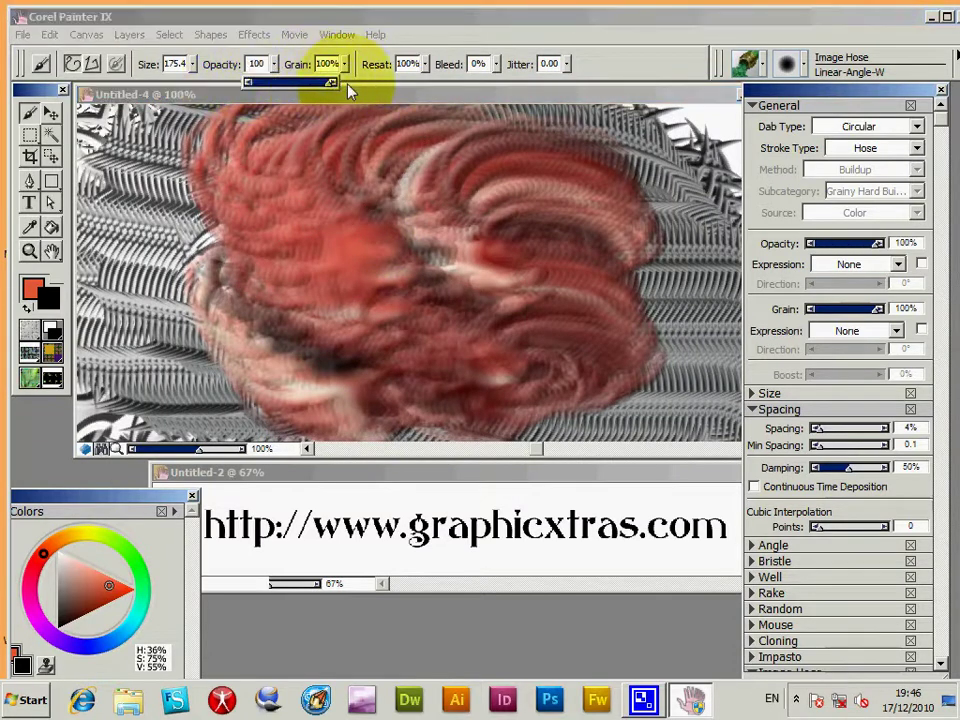
# Lower Grain to 12% and cover the canvas, including the lower-left grey area, in orange-red paint
pyautogui.click(344, 64)
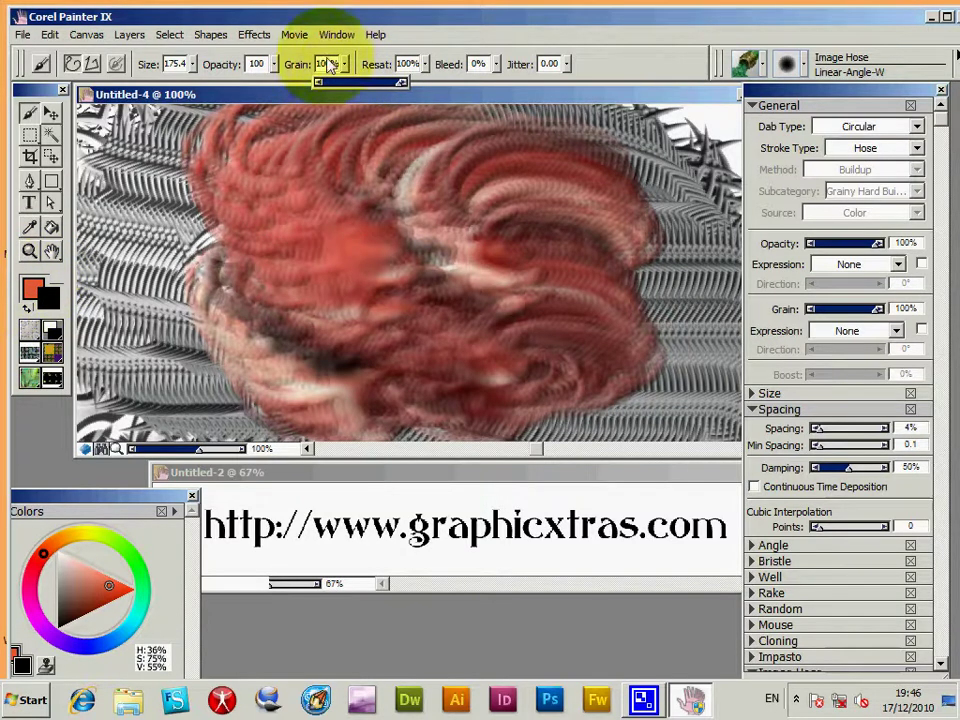
pyautogui.moveTo(336, 88); pyautogui.dragTo(322, 82)
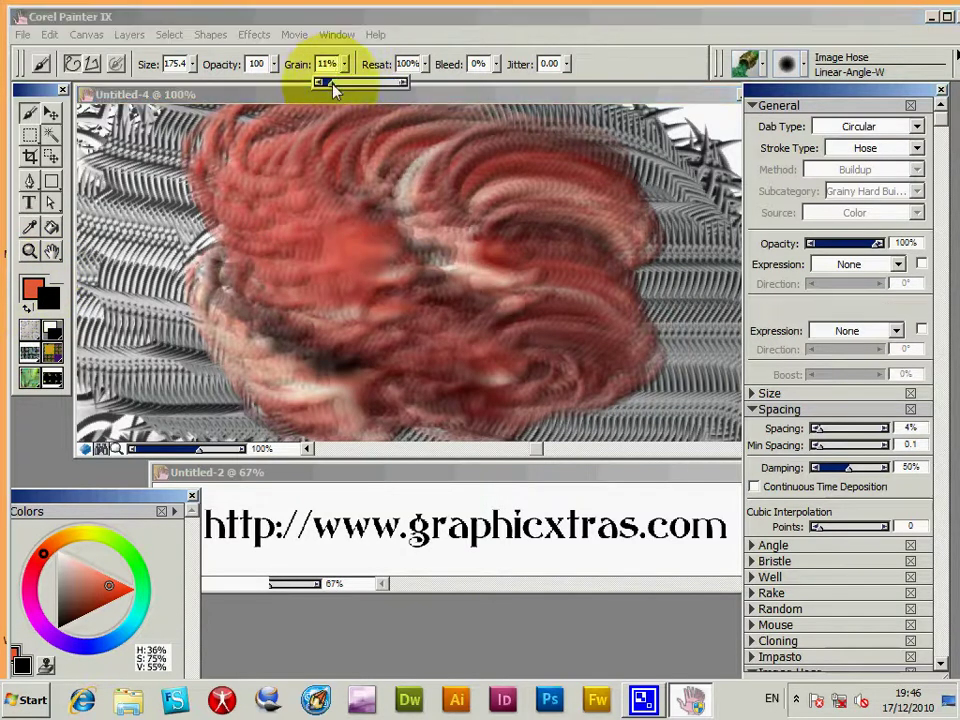
pyautogui.moveTo(210, 180)
pyautogui.mouseDown()
pyautogui.moveTo(306, 256)
pyautogui.moveTo(385, 270)
pyautogui.moveTo(534, 326)
pyautogui.moveTo(614, 312)
pyautogui.moveTo(383, 324)
pyautogui.moveTo(475, 365)
pyautogui.moveTo(359, 284)
pyautogui.moveTo(350, 334)
pyautogui.mouseUp()
pyautogui.moveTo(175, 258)
pyautogui.mouseDown()
pyautogui.moveTo(176, 339)
pyautogui.moveTo(100, 300)
pyautogui.mouseUp()
# Restore Grain to 100%, set Jitter to 0.83, and spray a jittered red nozzle stroke
pyautogui.click(346, 66)
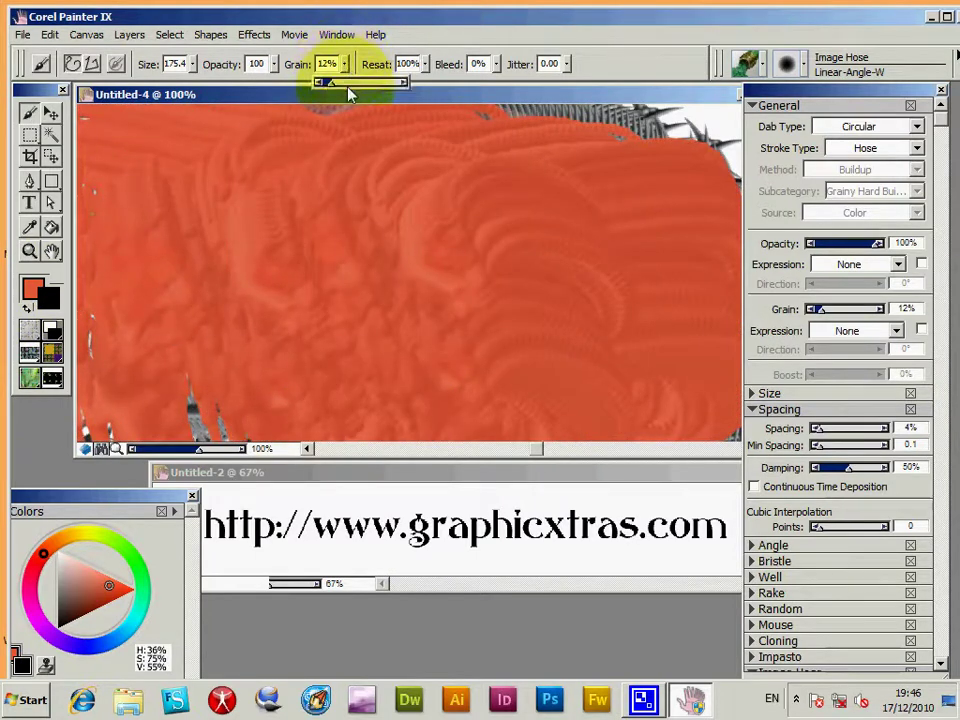
pyautogui.moveTo(349, 88); pyautogui.dragTo(410, 86)
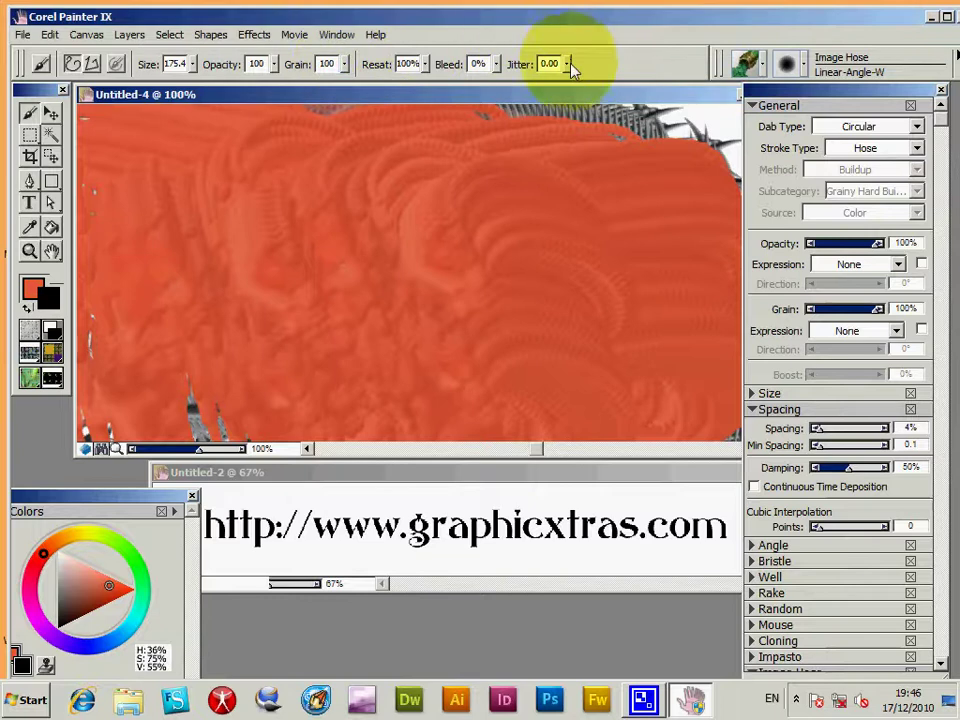
pyautogui.moveTo(563, 81); pyautogui.dragTo(605, 81)
pyautogui.moveTo(364, 268)
pyautogui.mouseDown()
pyautogui.moveTo(317, 279)
pyautogui.moveTo(266, 322)
pyautogui.mouseUp()
# Undo the jittered hose stroke and reset Jitter to 0.00
pyautogui.hotkey('ctrl', 'z')
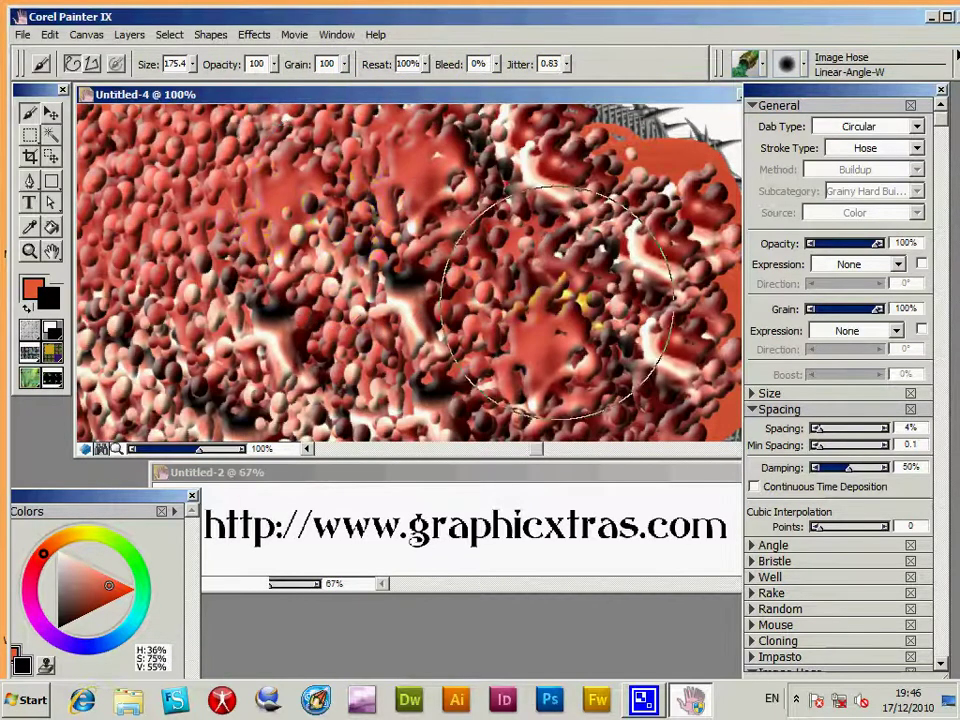
pyautogui.moveTo(565, 68); pyautogui.dragTo(543, 88)
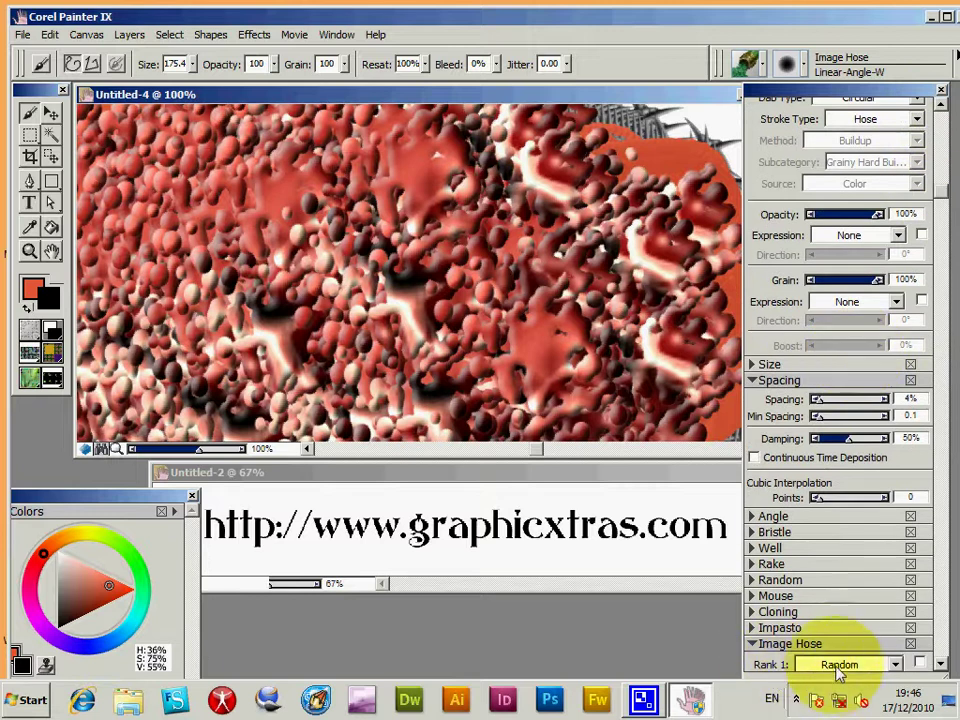
# Keep Random rank ordering and paint more red nozzle strokes across the canvas's right side
pyautogui.click(860, 666)
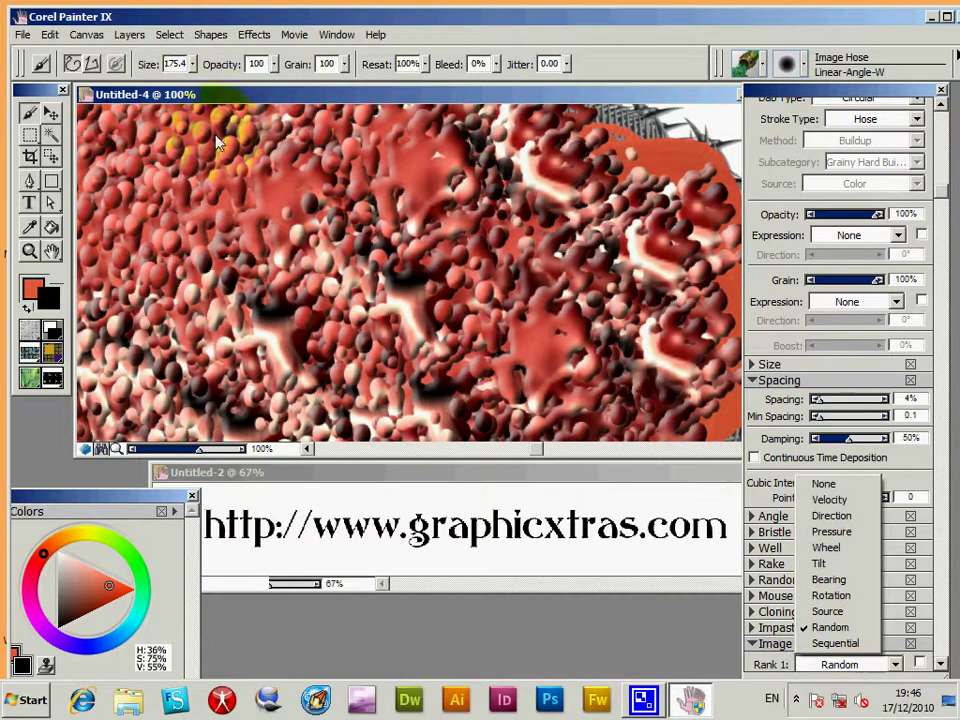
pyautogui.click(33, 42)
pyautogui.click(24, 35)
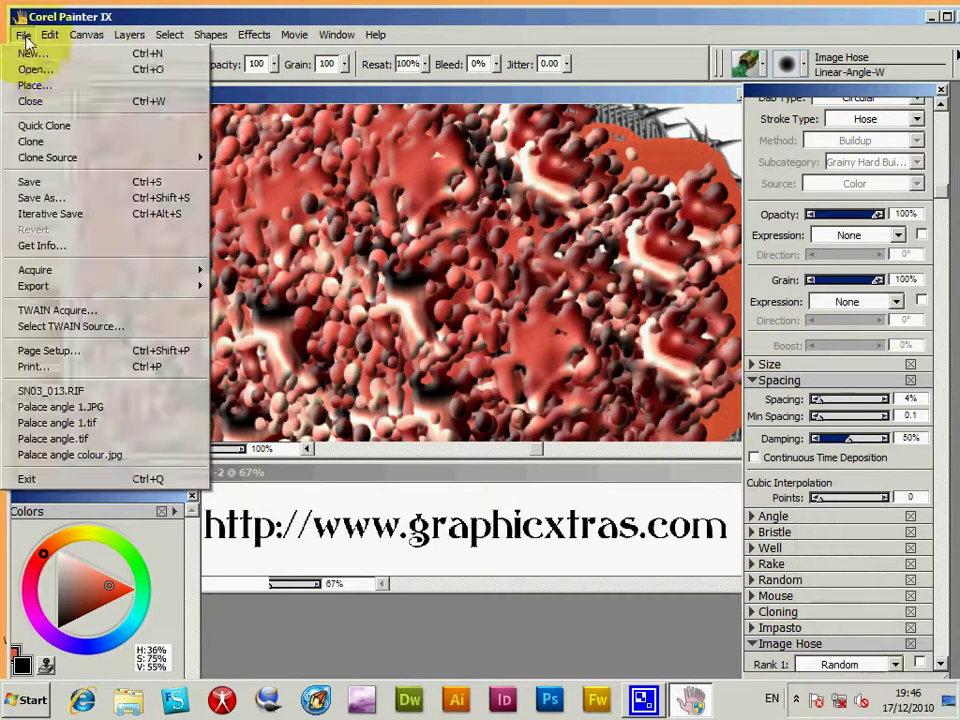
pyautogui.click(310, 83)
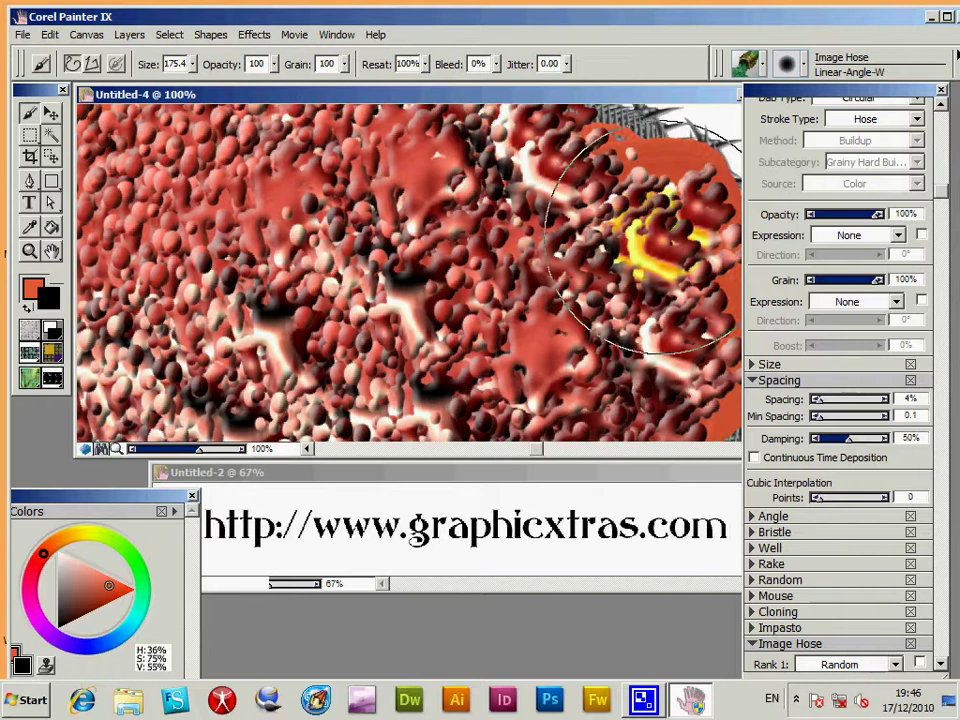
pyautogui.moveTo(640, 240)
pyautogui.mouseDown()
pyautogui.moveTo(341, 246)
pyautogui.moveTo(292, 239)
pyautogui.moveTo(437, 226)
pyautogui.moveTo(438, 234)
pyautogui.moveTo(345, 208)
pyautogui.moveTo(145, 185)
pyautogui.moveTo(397, 197)
pyautogui.moveTo(526, 323)
pyautogui.moveTo(536, 294)
pyautogui.moveTo(322, 238)
pyautogui.moveTo(293, 252)
pyautogui.moveTo(155, 259)
pyautogui.moveTo(235, 232)
pyautogui.moveTo(524, 327)
pyautogui.moveTo(471, 305)
pyautogui.moveTo(470, 265)
pyautogui.moveTo(380, 220)
pyautogui.mouseUp()
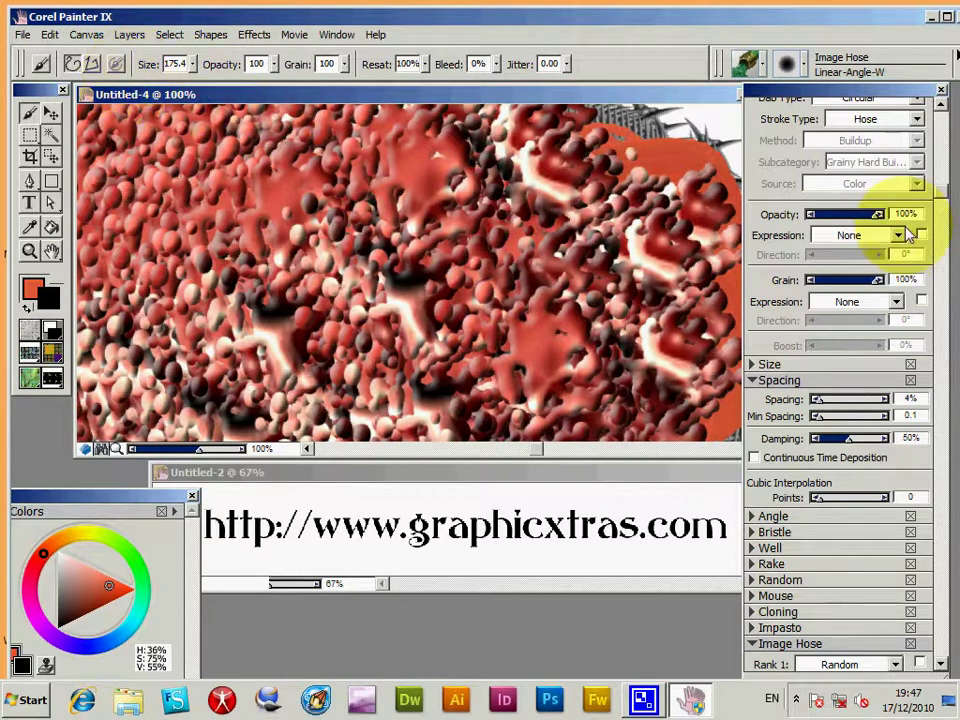
# Apply an Image Luminance surface texture to the red nozzle scatter in Untitled-4
pyautogui.click(254, 36)
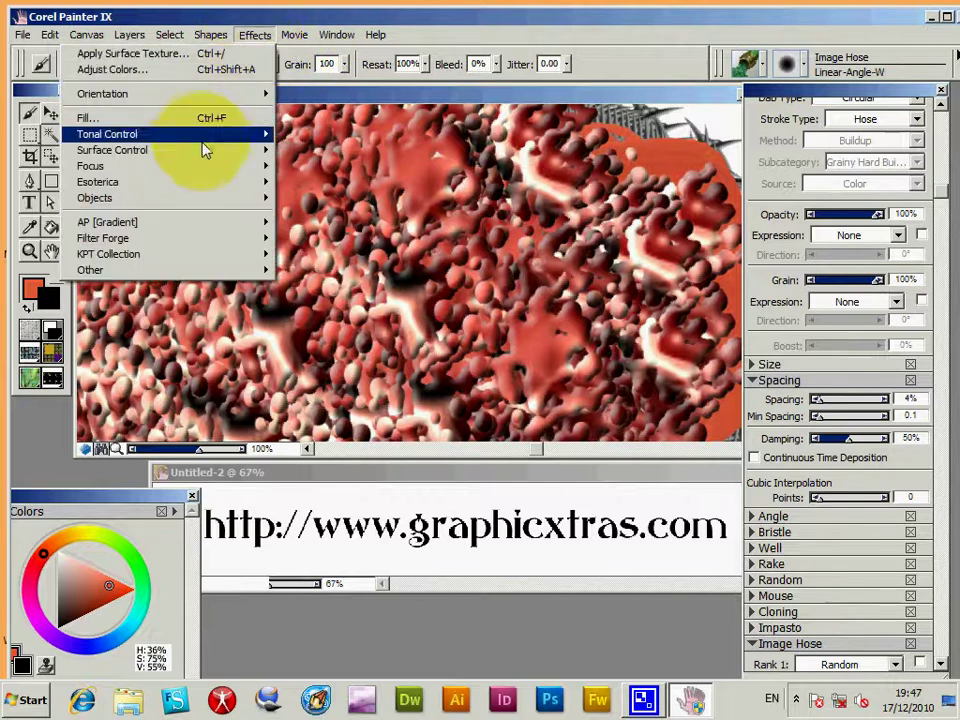
pyautogui.moveTo(210, 150)
pyautogui.click(338, 183)
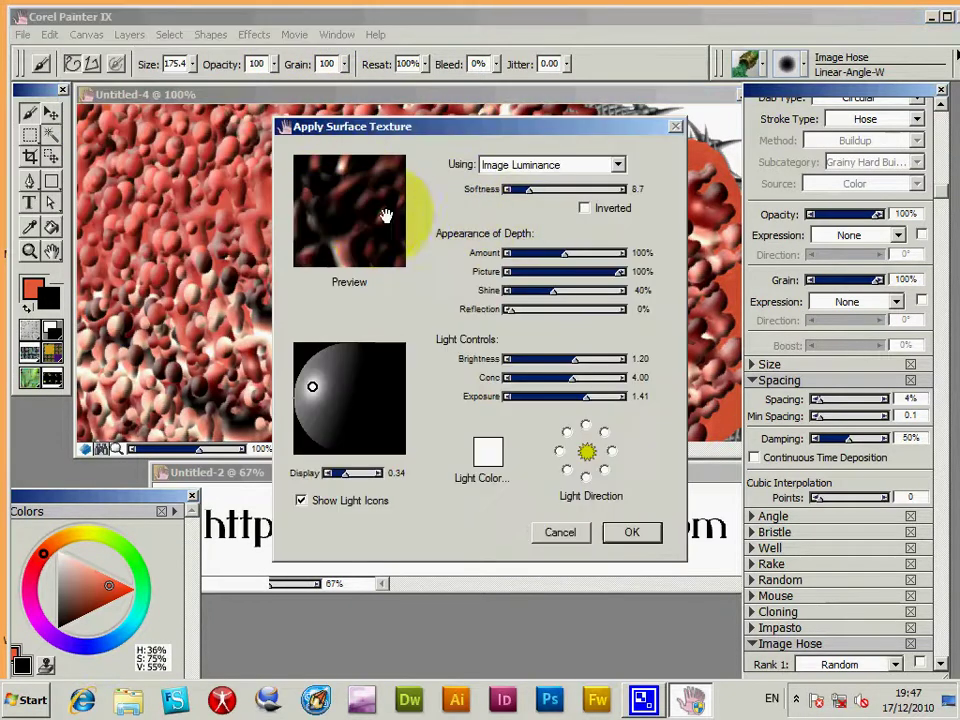
pyautogui.click(636, 533)
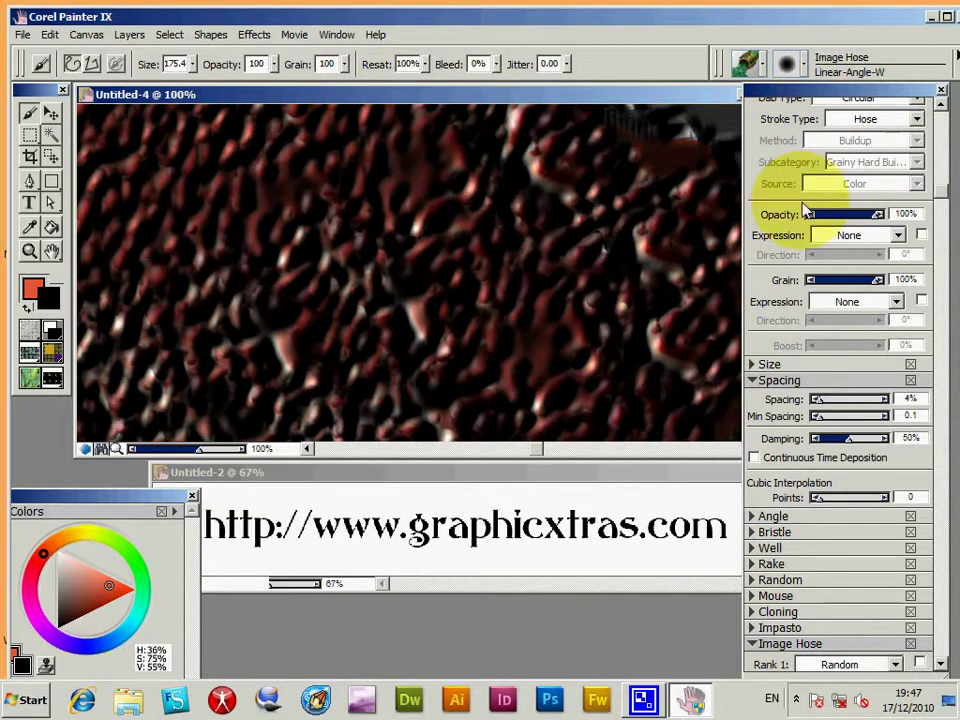
# Open the nozzle file SN03_005.RIF
pyautogui.click(24, 35)
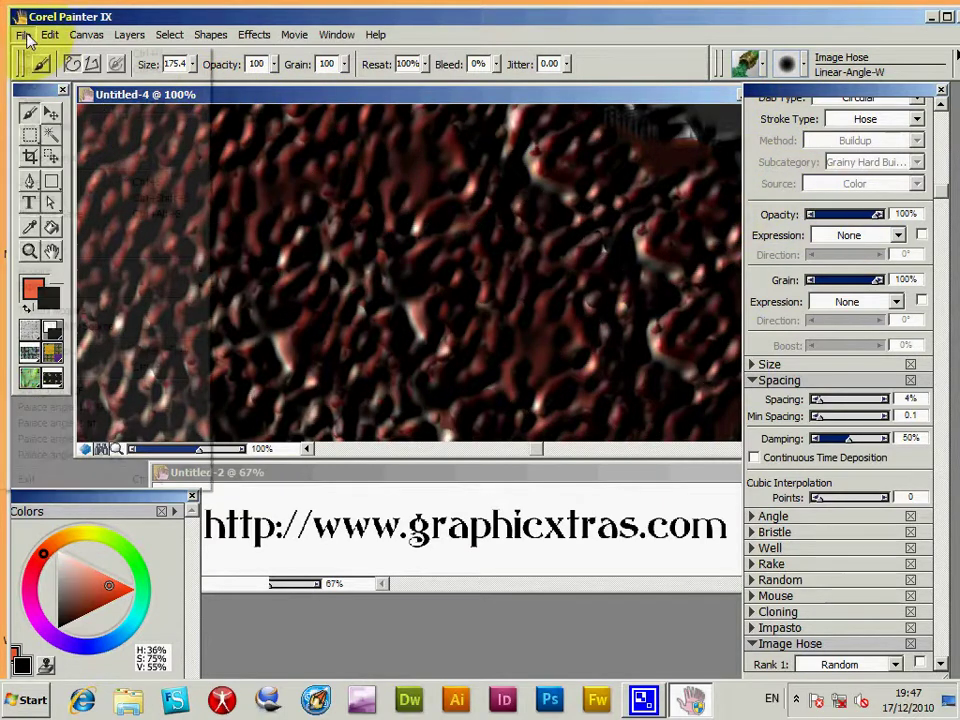
pyautogui.click(34, 69)
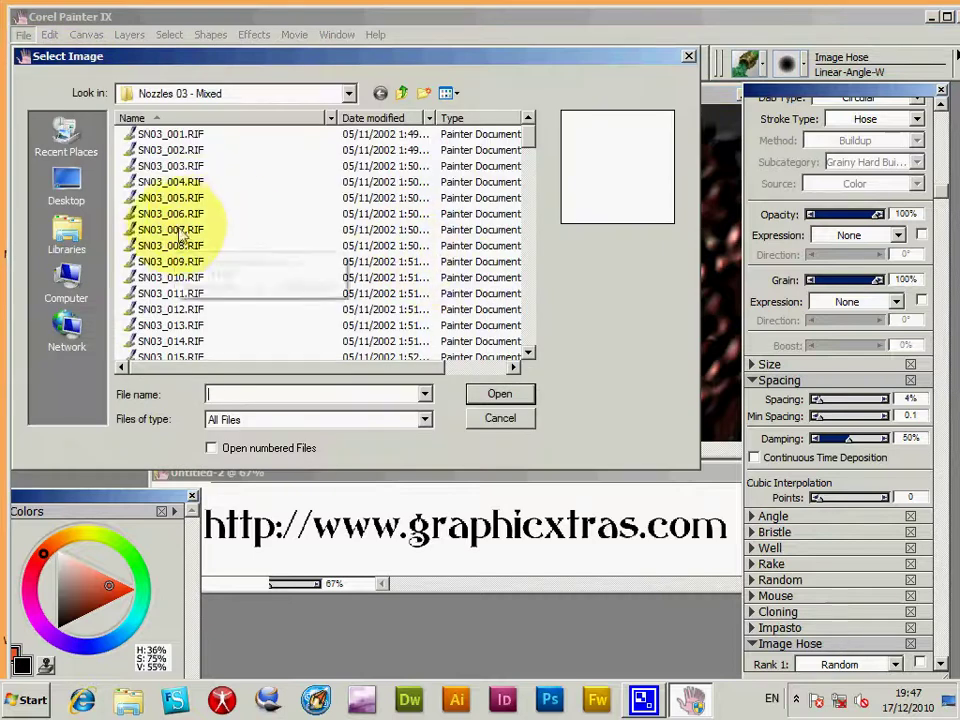
pyautogui.click(180, 230)
pyautogui.click(168, 197)
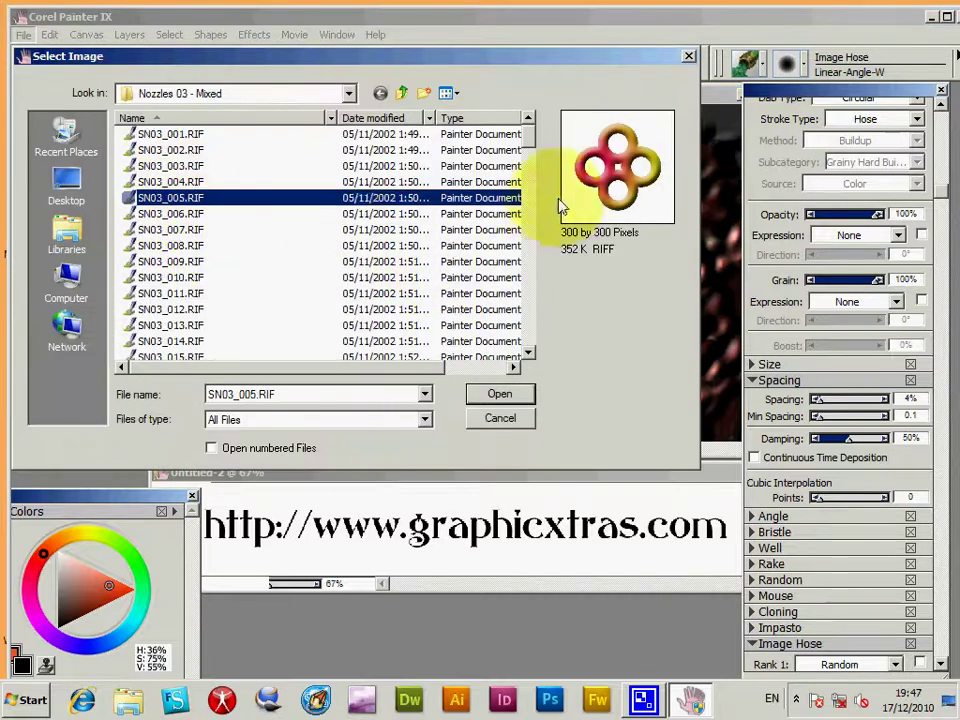
pyautogui.click(497, 396)
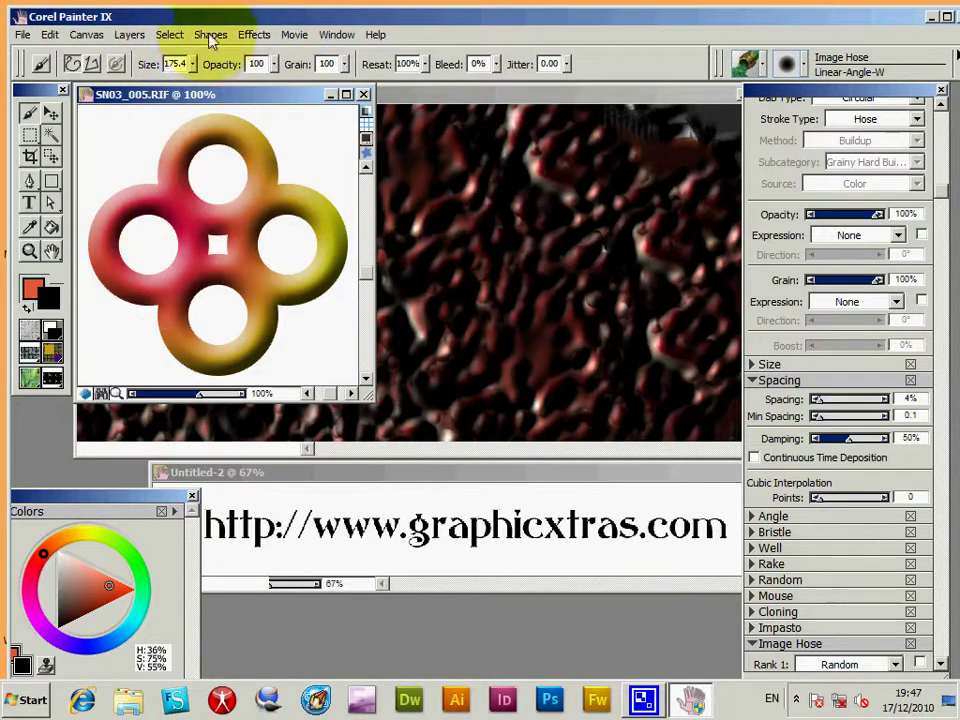
# Reselect the four-ring quatrefoil shape and repaint it with red globules
pyautogui.click(169, 34)
pyautogui.click(80, 100)
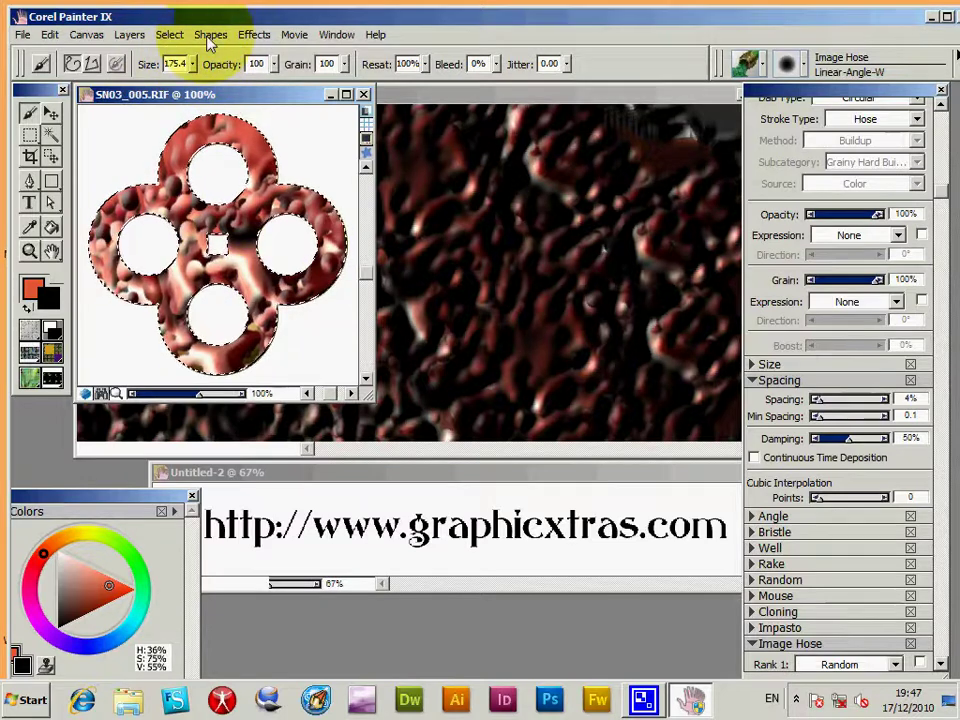
pyautogui.click(250, 35)
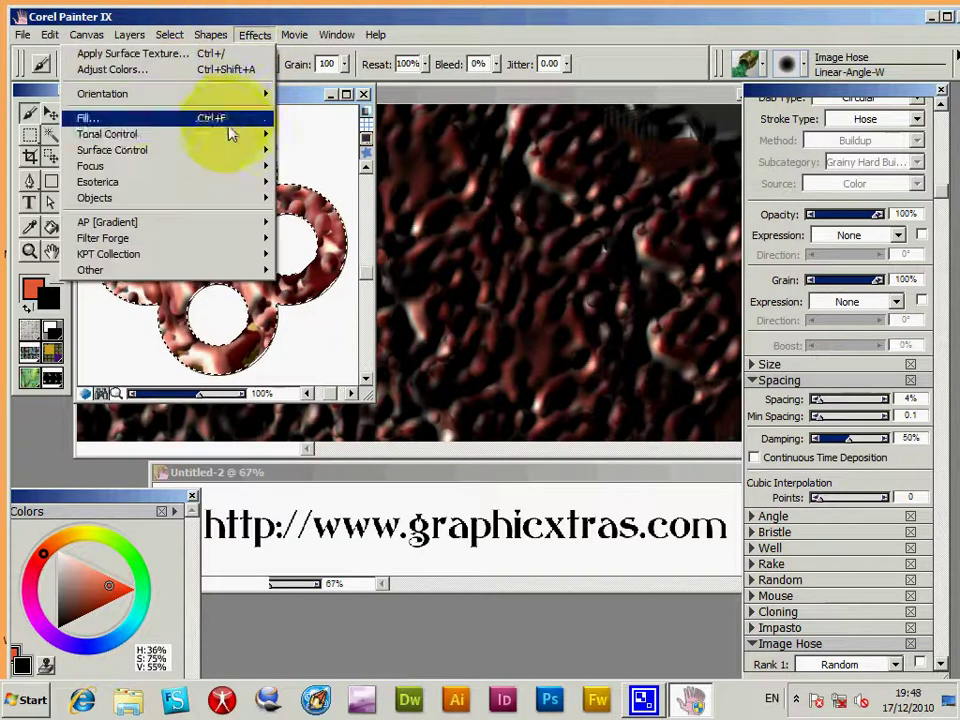
# Apply Image Luminance surface texture to the quatrefoil, with the light shifted slightly
pyautogui.moveTo(170, 150)
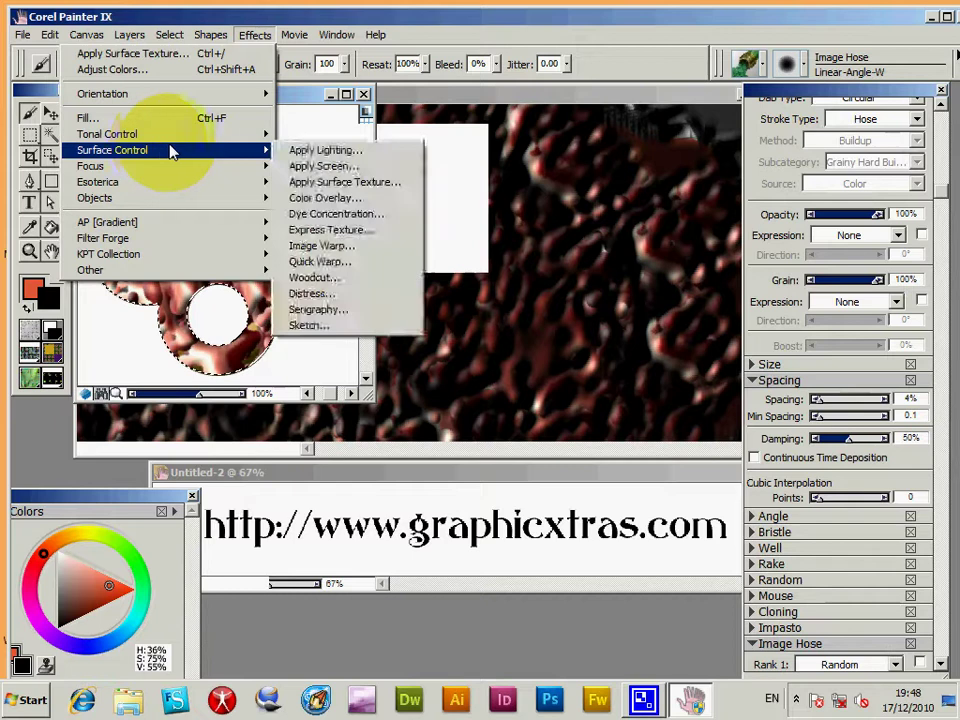
pyautogui.click(344, 182)
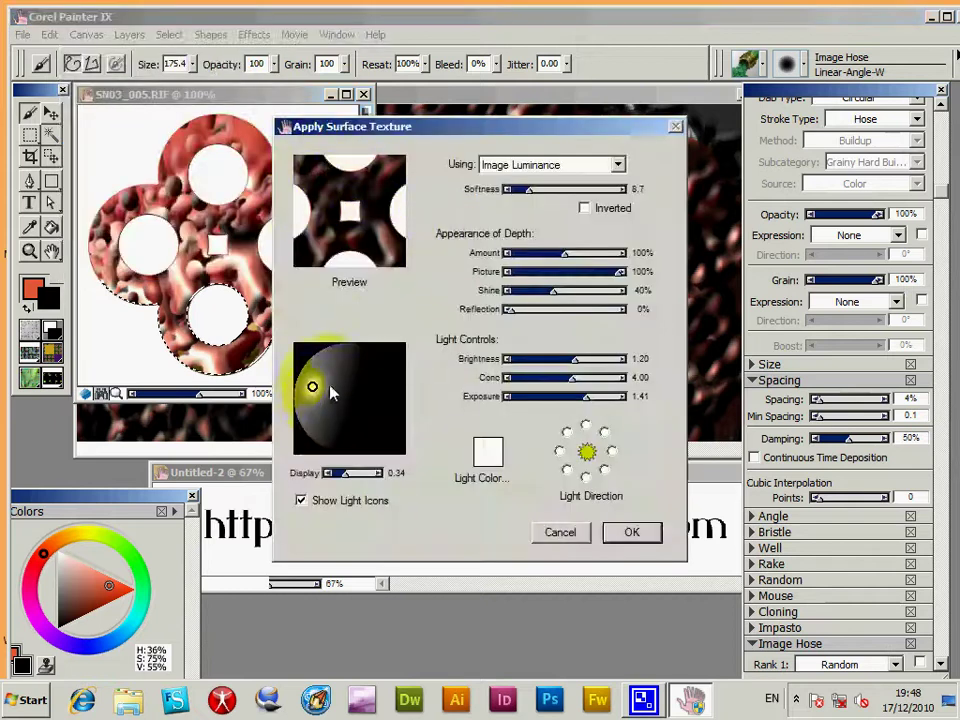
pyautogui.moveTo(331, 393); pyautogui.dragTo(316, 393)
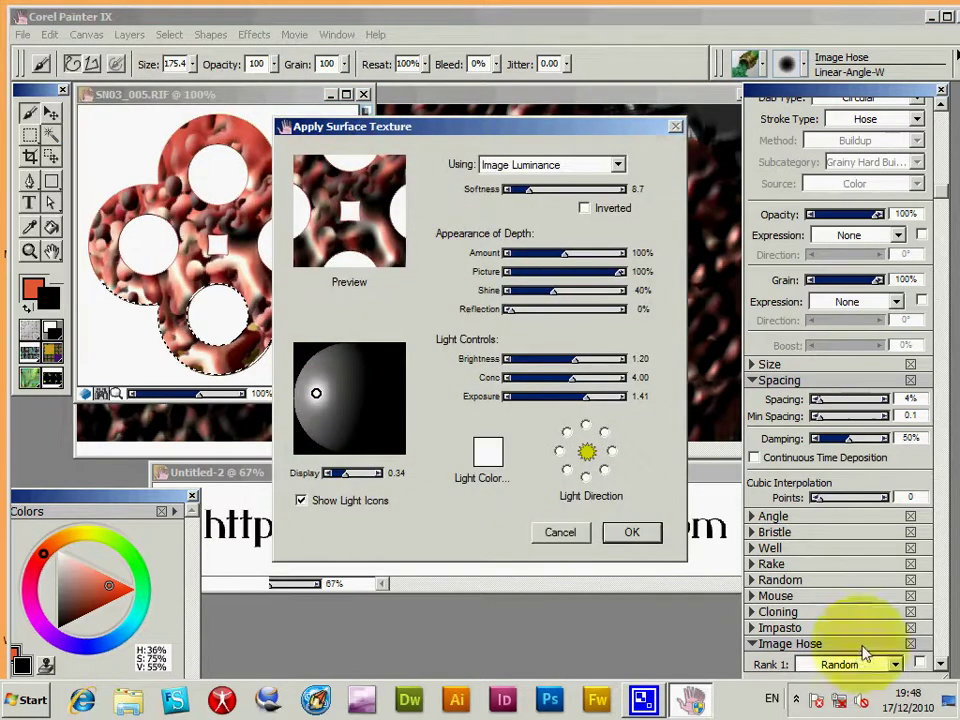
pyautogui.click(632, 531)
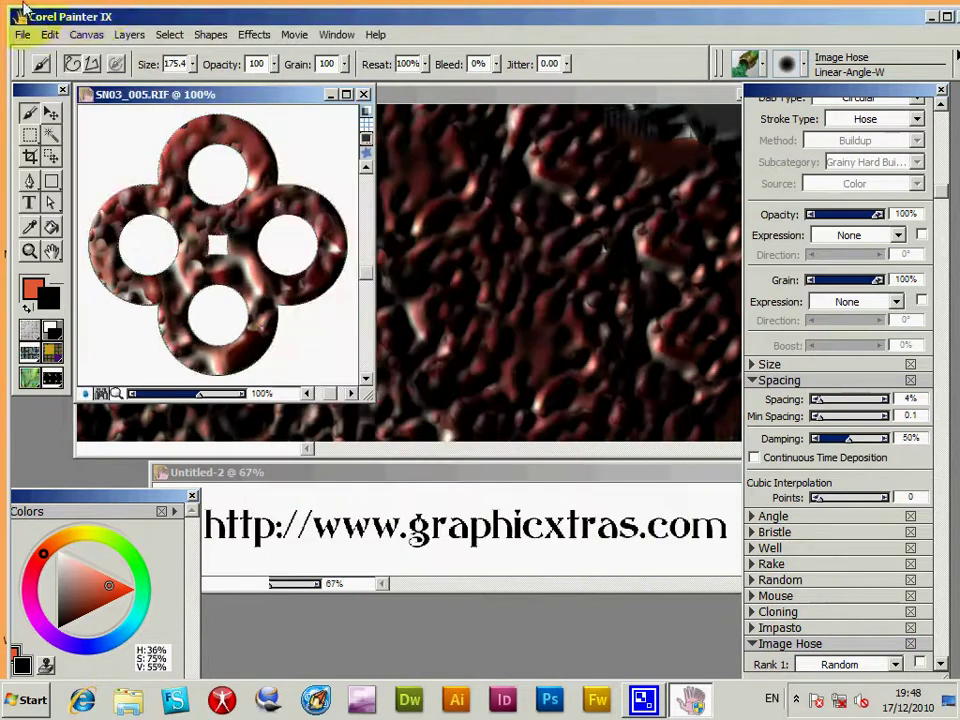